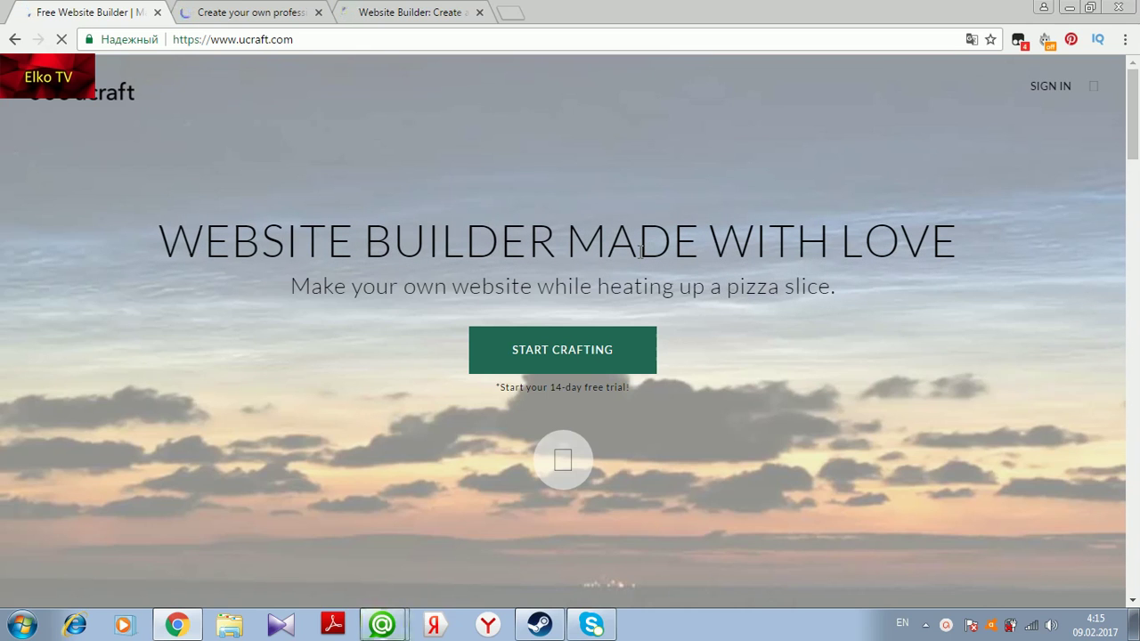
# Launch Windows Task Manager from the taskbar context menu.
pyautogui.click(617, 356)
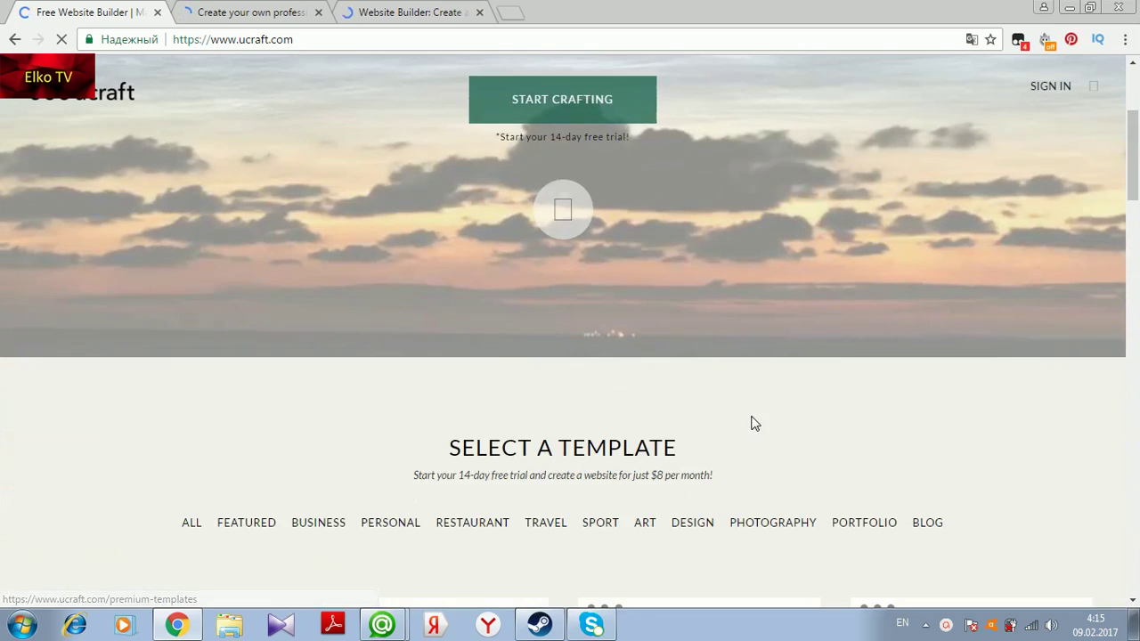
pyautogui.scroll(3, 789, 437)
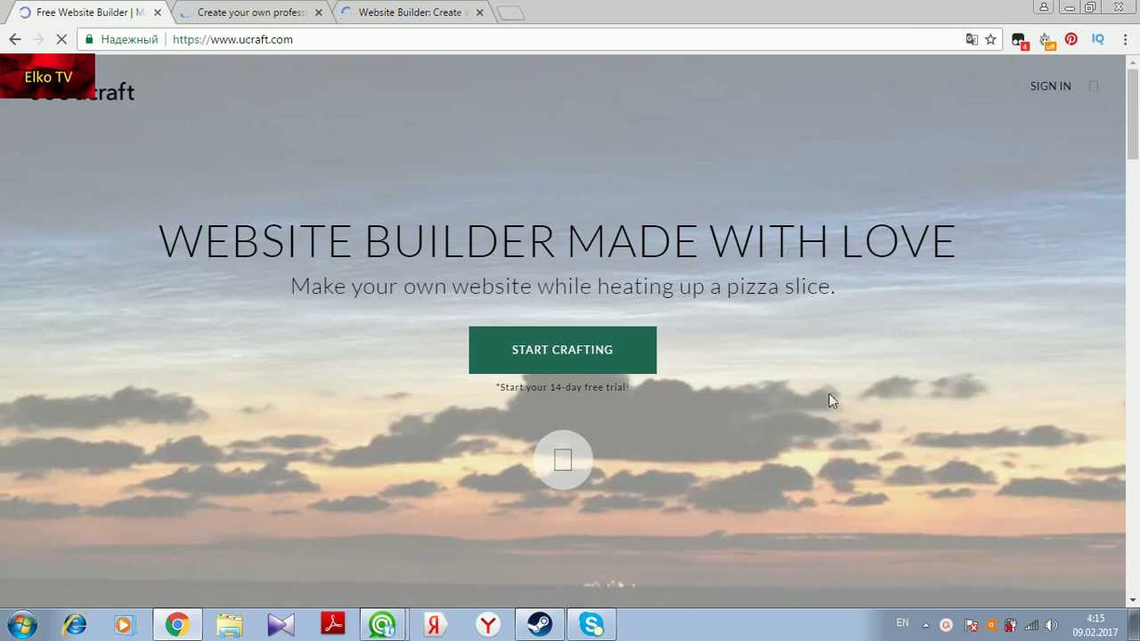
pyautogui.rightClick(841, 556)
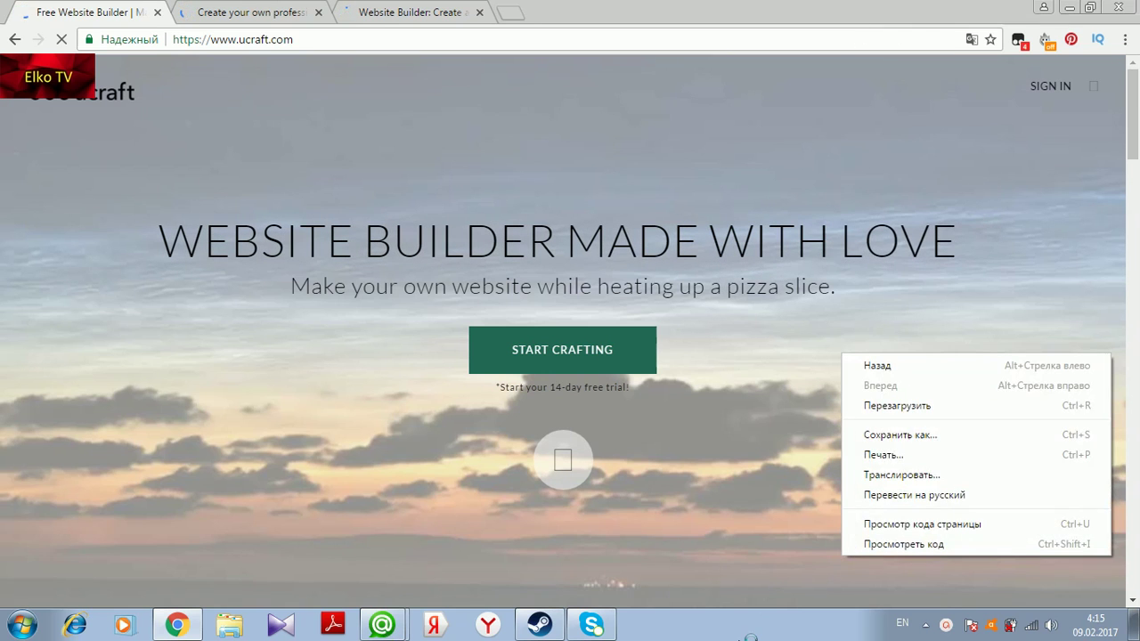
pyautogui.rightClick(739, 634)
pyautogui.click(782, 584)
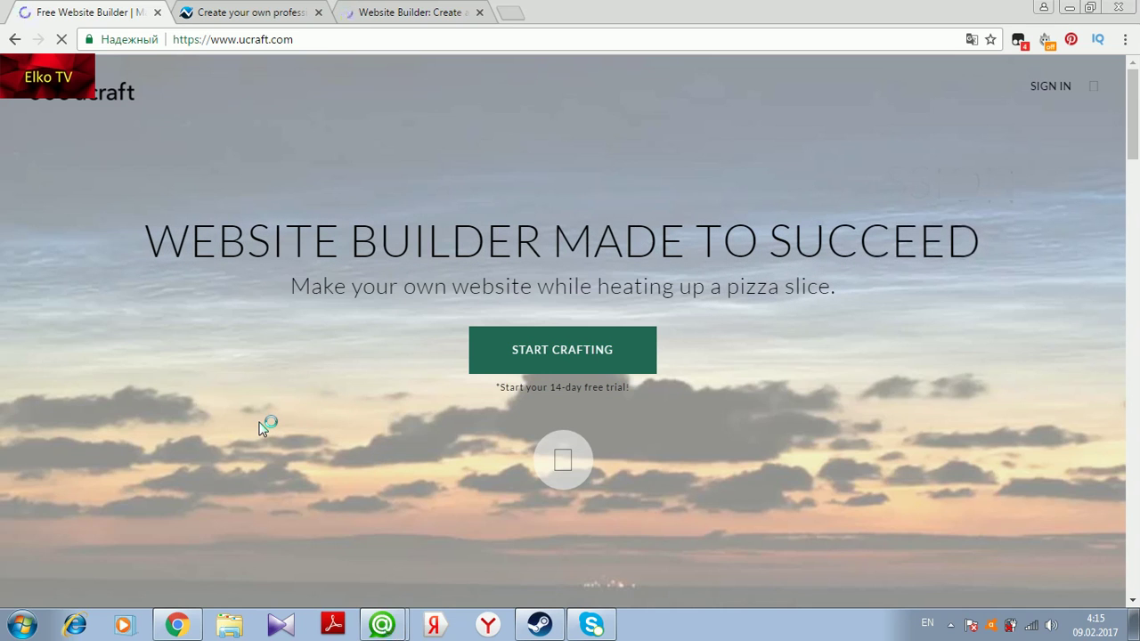
pyautogui.hotkey('ctrl', 'shift', 'Escape')
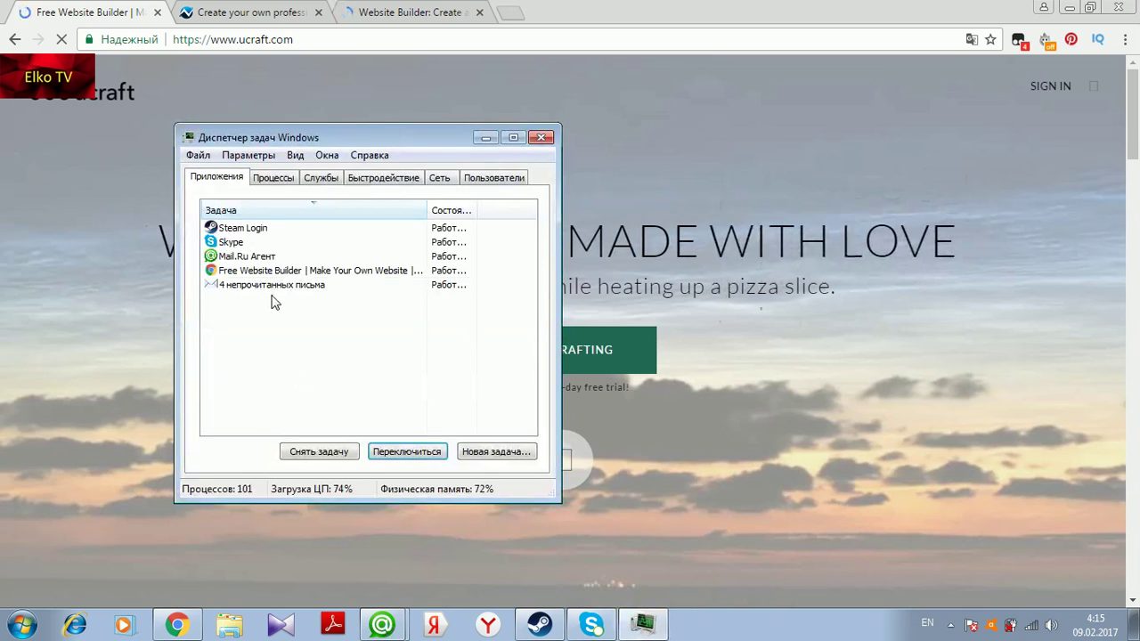
# Force-end the unresponsive Mail.Ru Агент task, then close Task Manager.
pyautogui.click(267, 254)
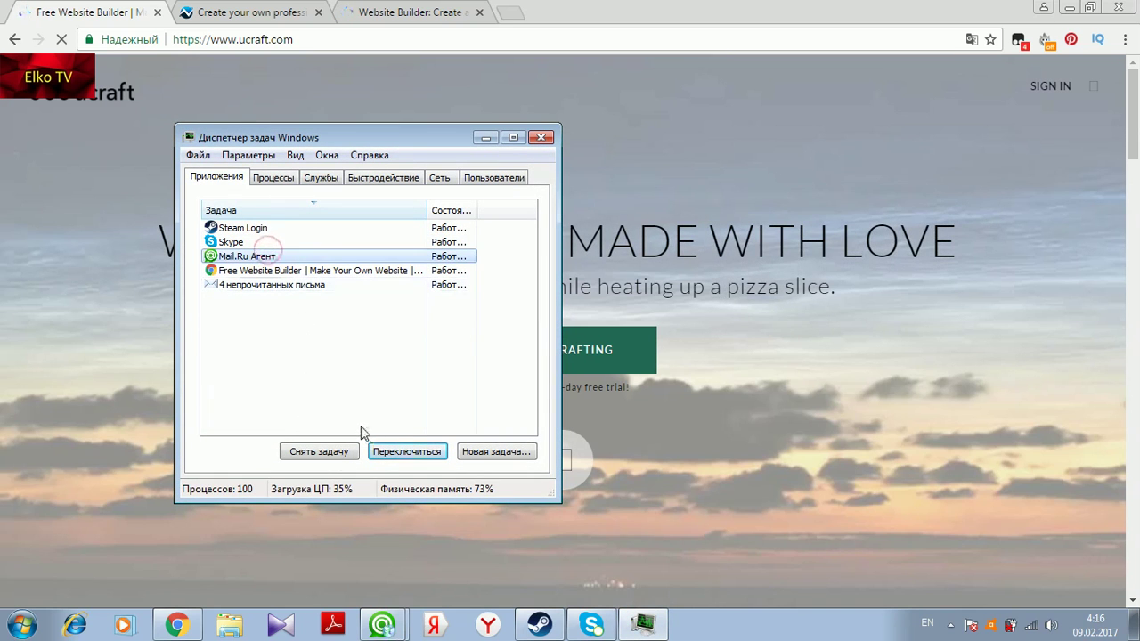
pyautogui.click(337, 453)
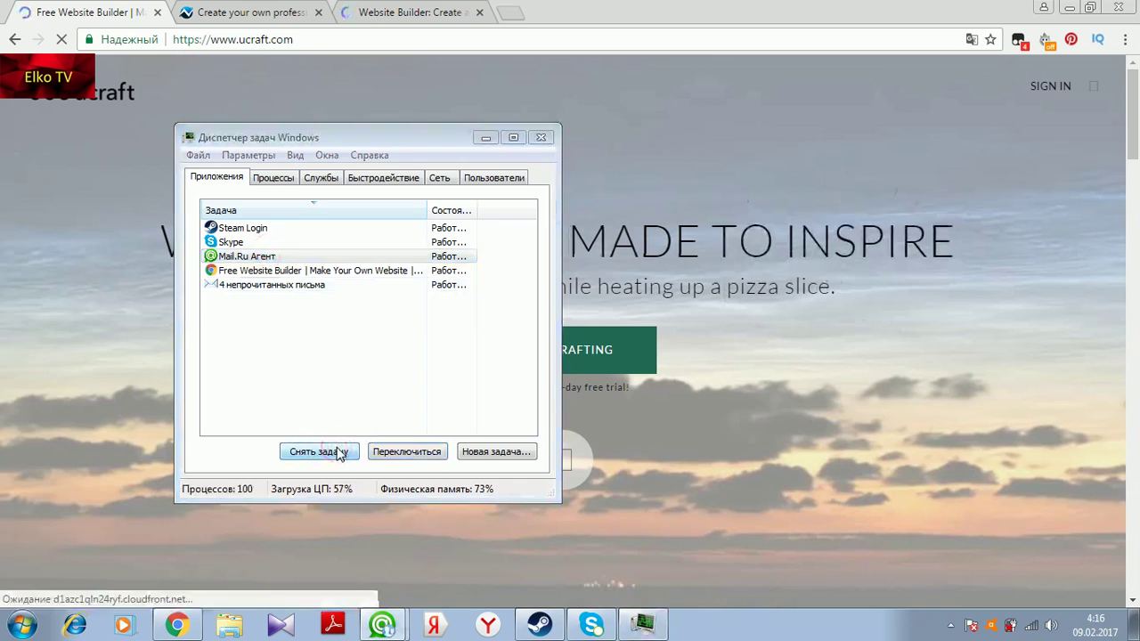
pyautogui.click(295, 256)
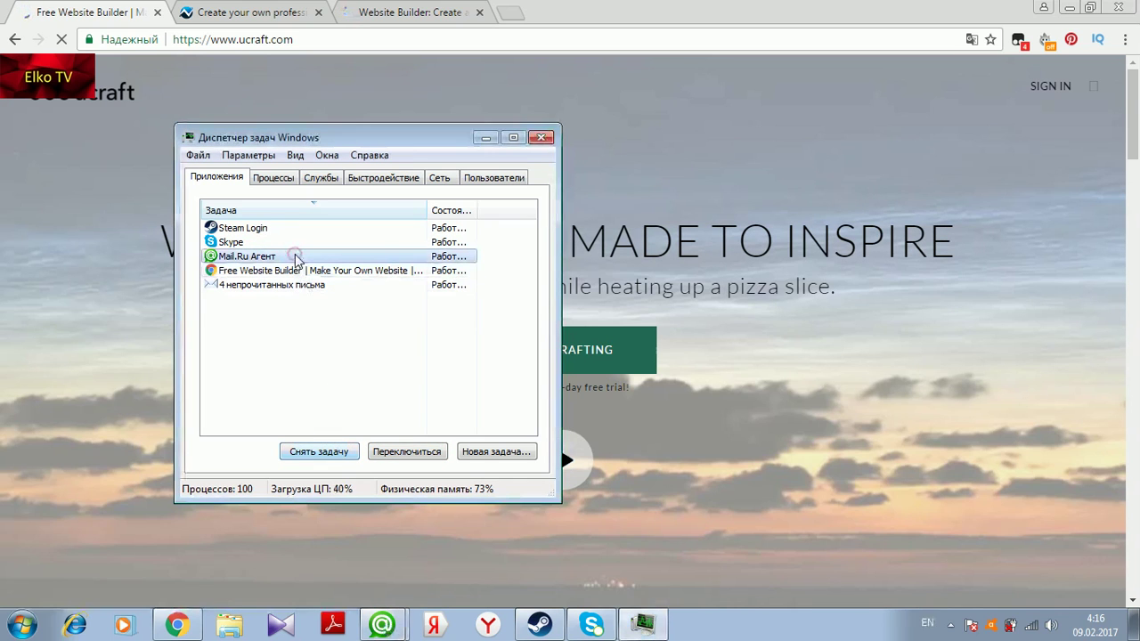
pyautogui.click(334, 454)
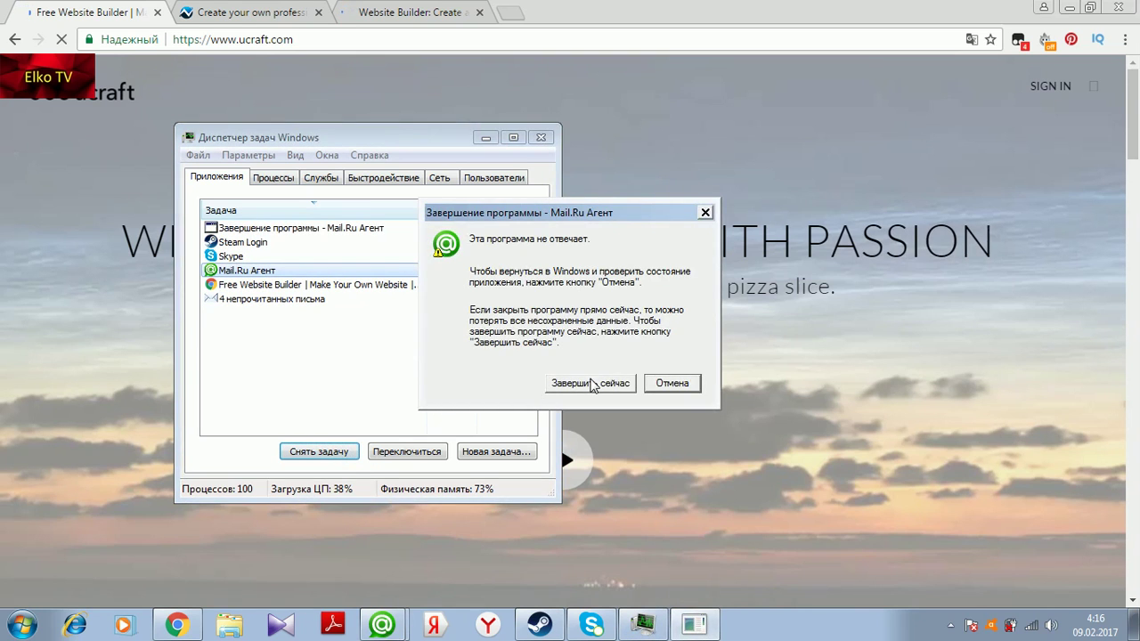
pyautogui.click(591, 383)
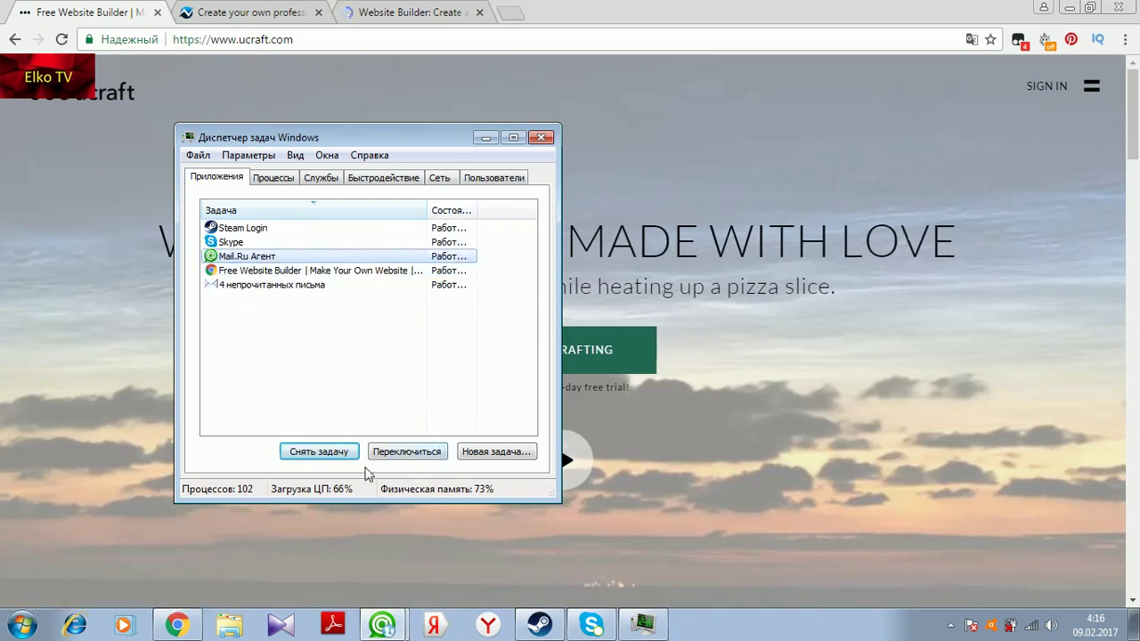
pyautogui.click(541, 138)
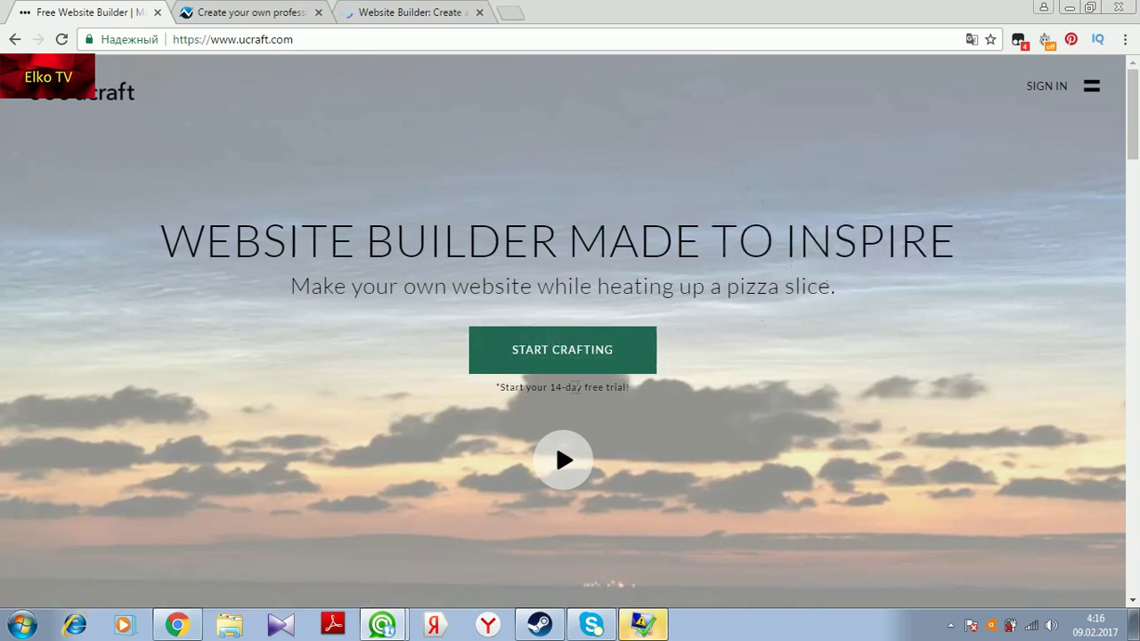
# Start crafting a new site and scroll the premium template grid to BurgerBar.
pyautogui.click(587, 356)
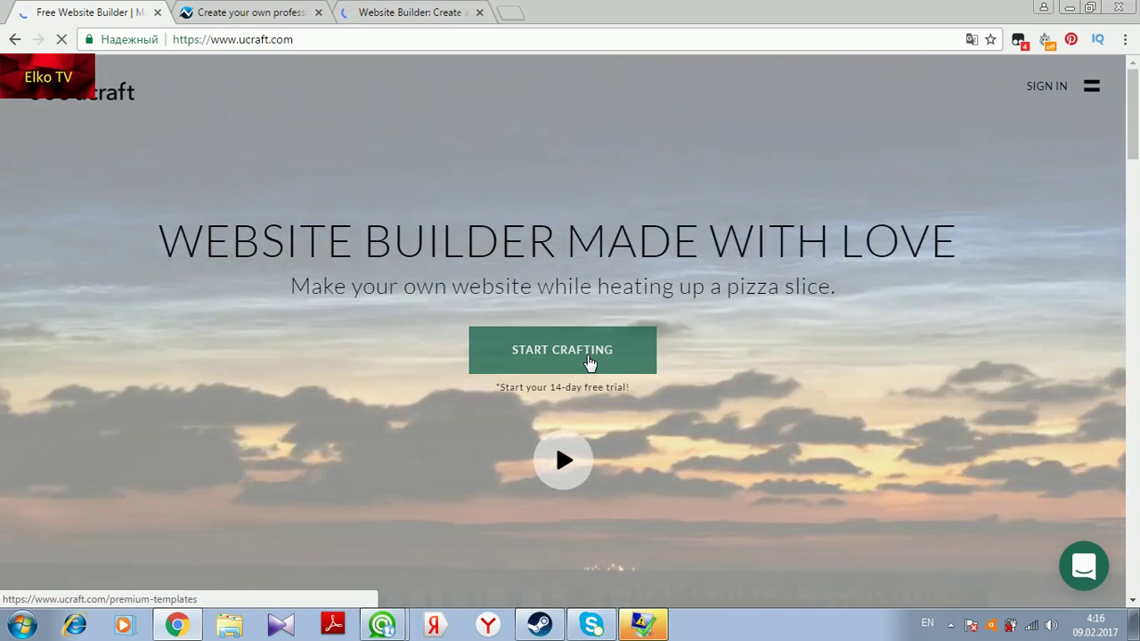
pyautogui.click(589, 362)
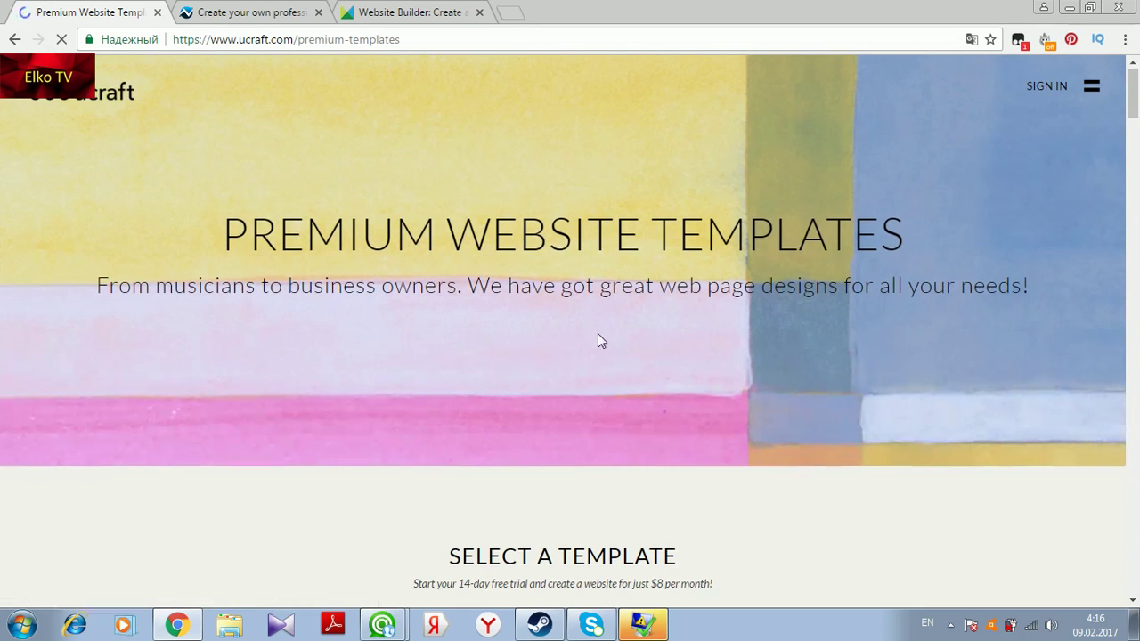
pyautogui.scroll(-4, 597, 334)
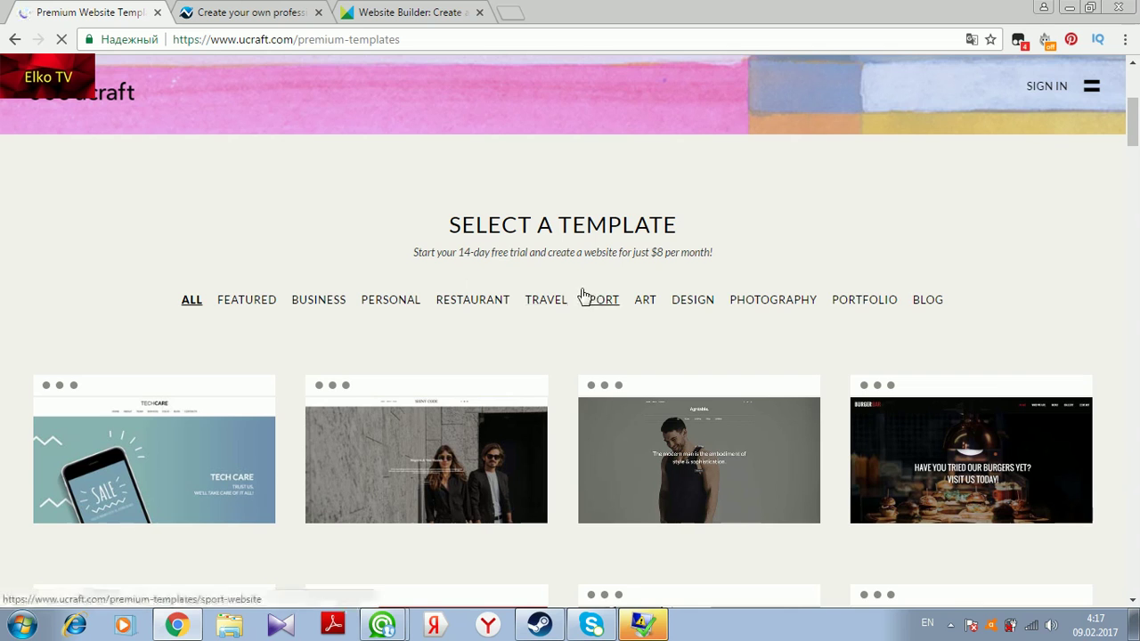
pyautogui.scroll(-2, 584, 300)
pyautogui.scroll(1, 452, 269)
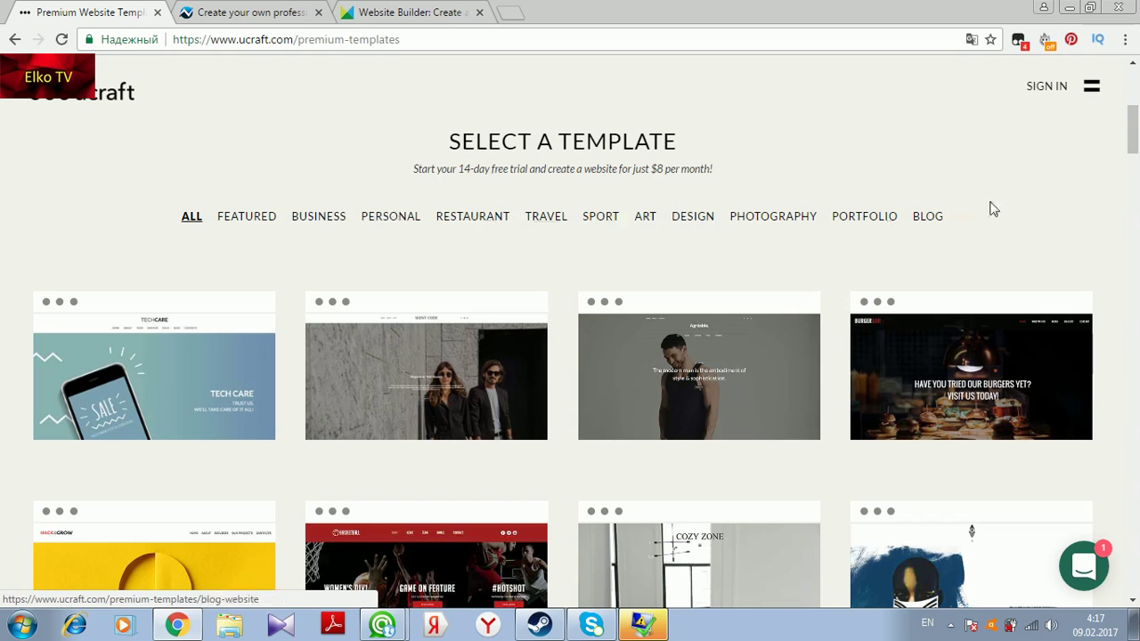
pyautogui.scroll(-1, 552, 227)
pyautogui.scroll(-2, 560, 234)
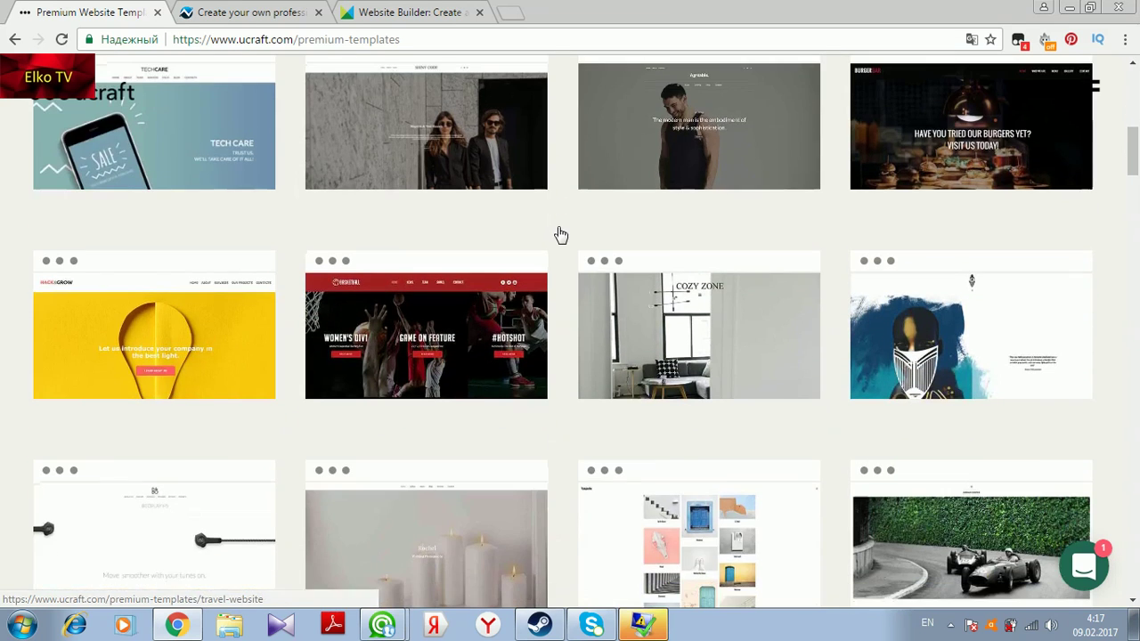
pyautogui.scroll(1, 605, 232)
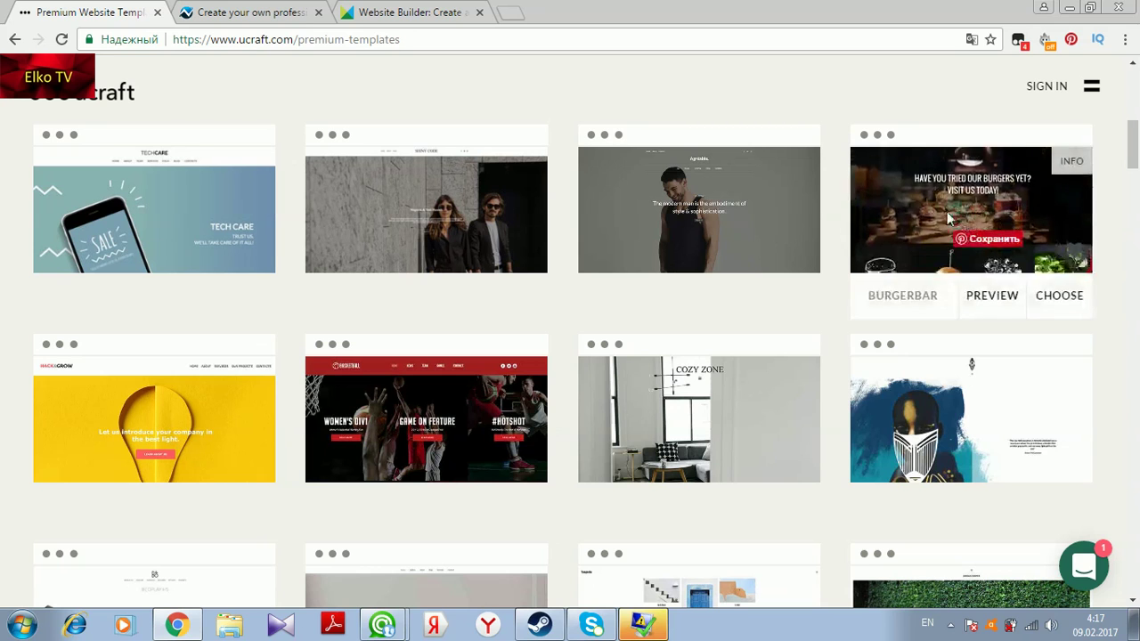
# Choose the BurgerBar template and create the site named XYZ060303.
pyautogui.click(1068, 297)
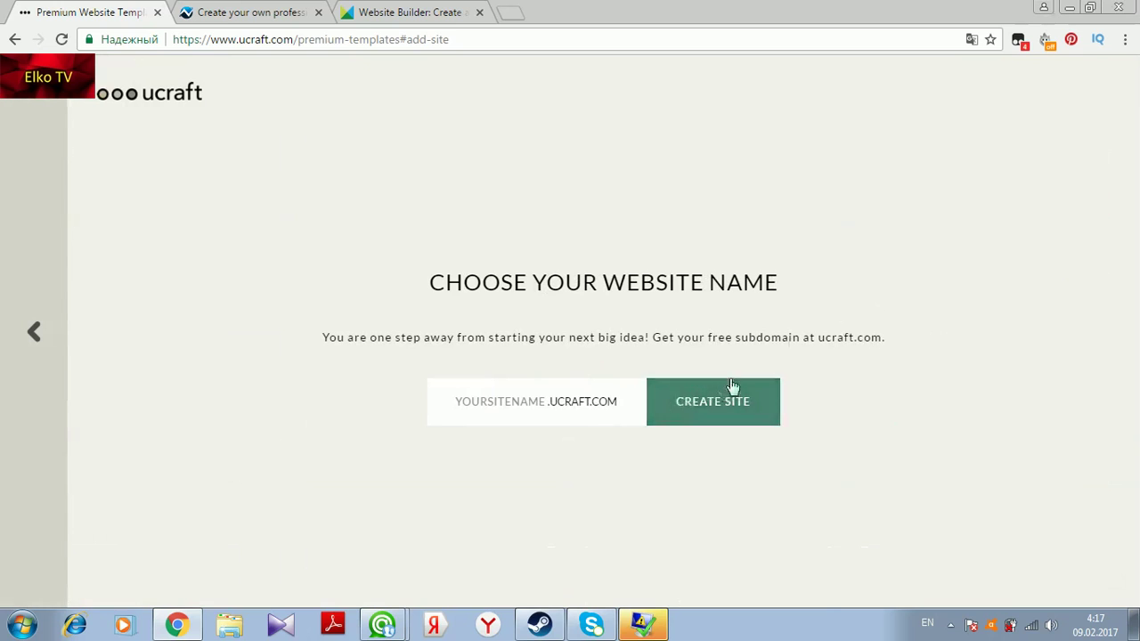
pyautogui.click(515, 402)
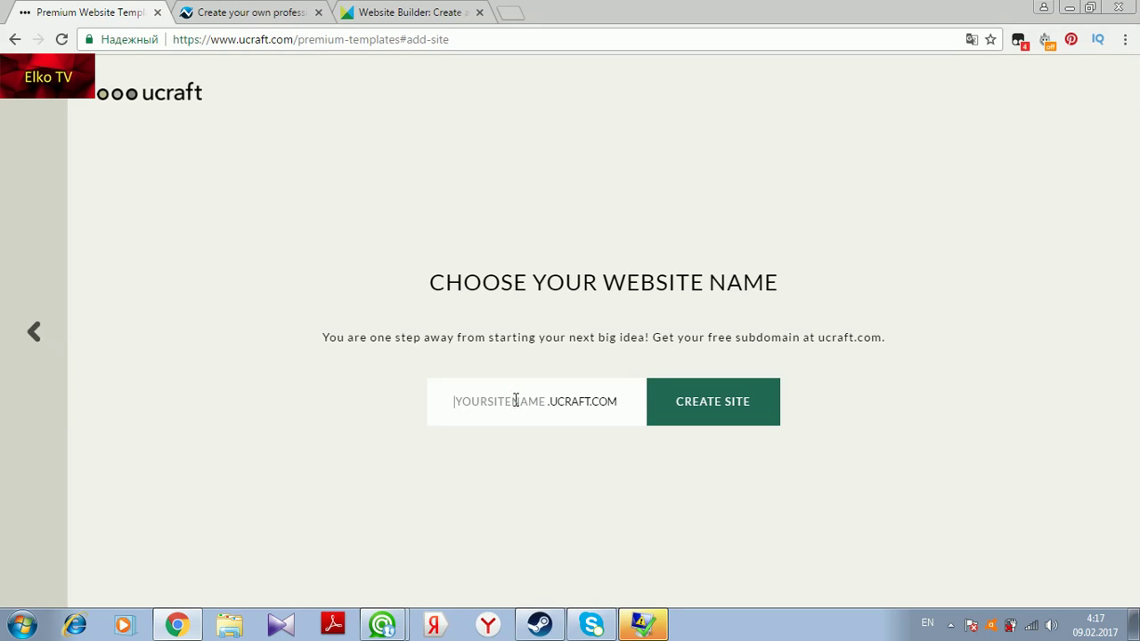
pyautogui.write('XYZ0603')
pyautogui.click(702, 407)
pyautogui.click(658, 412)
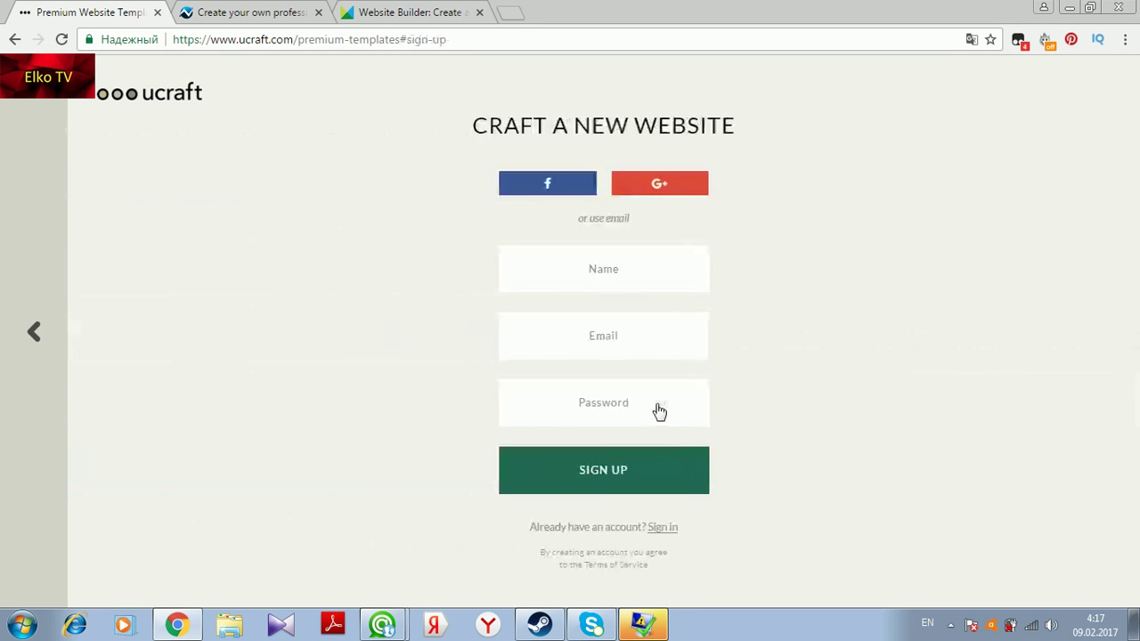
pyautogui.click(642, 272)
pyautogui.write('eko')
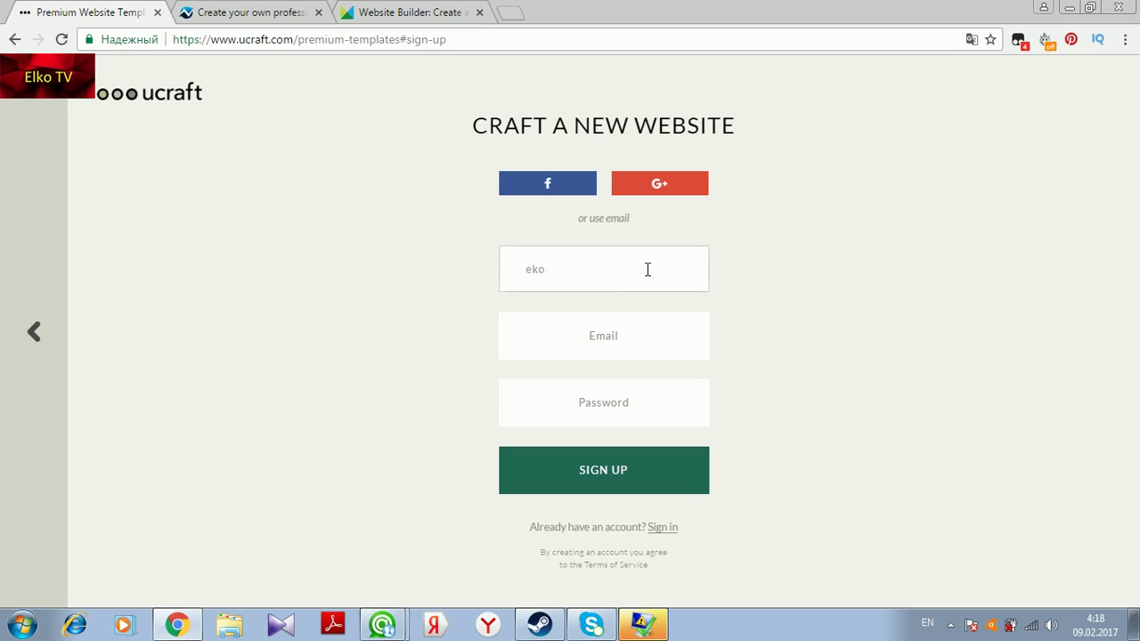
pyautogui.press('Tab')
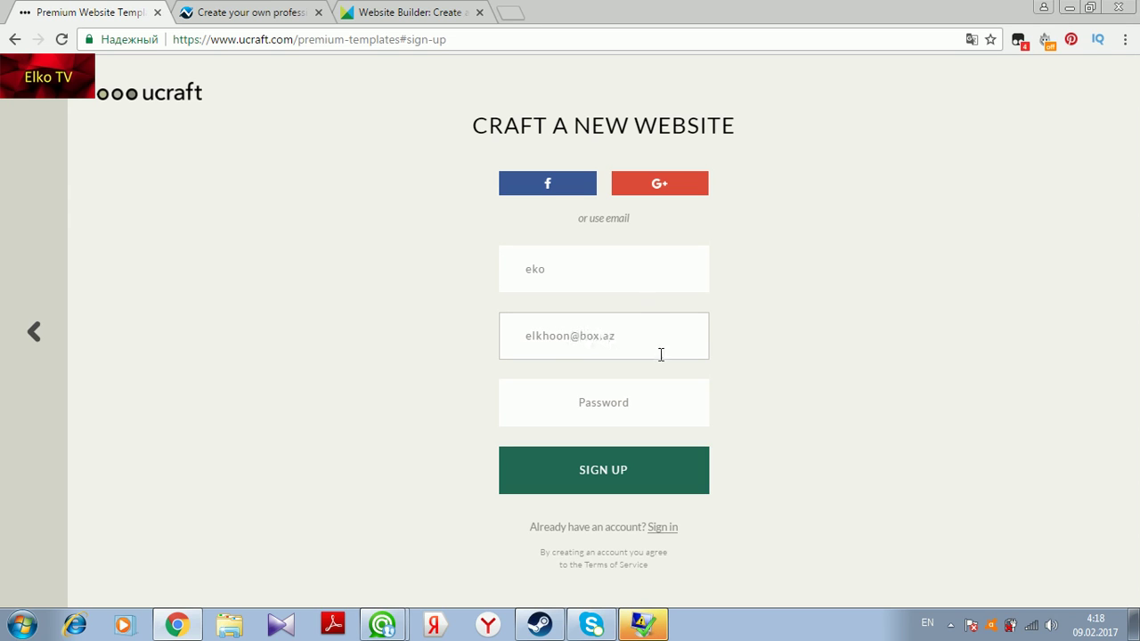
pyautogui.click(661, 410)
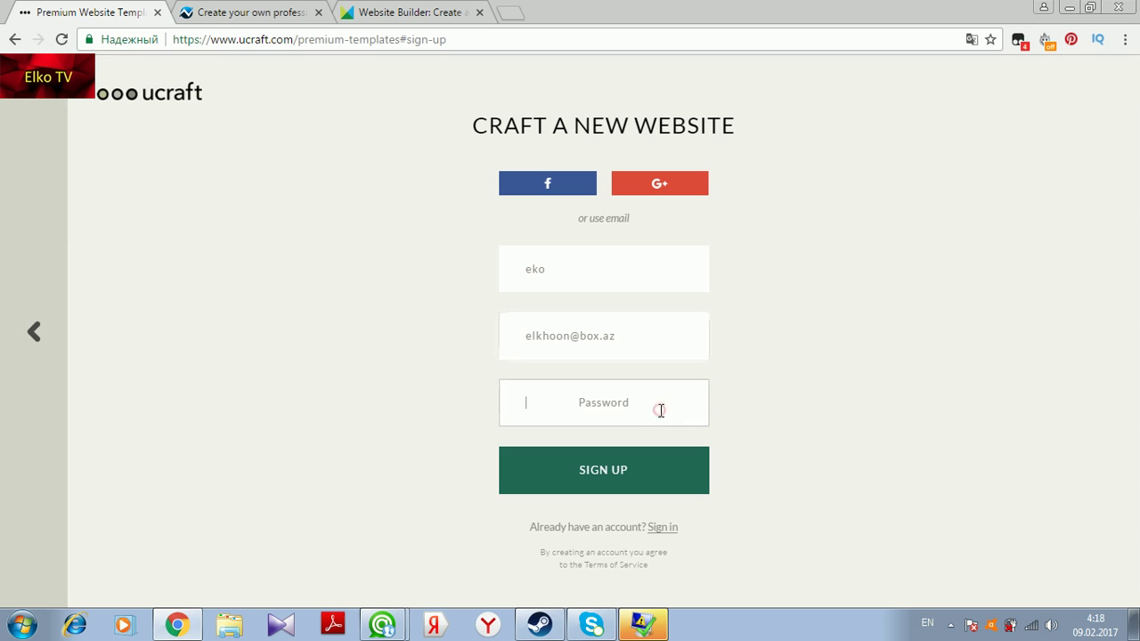
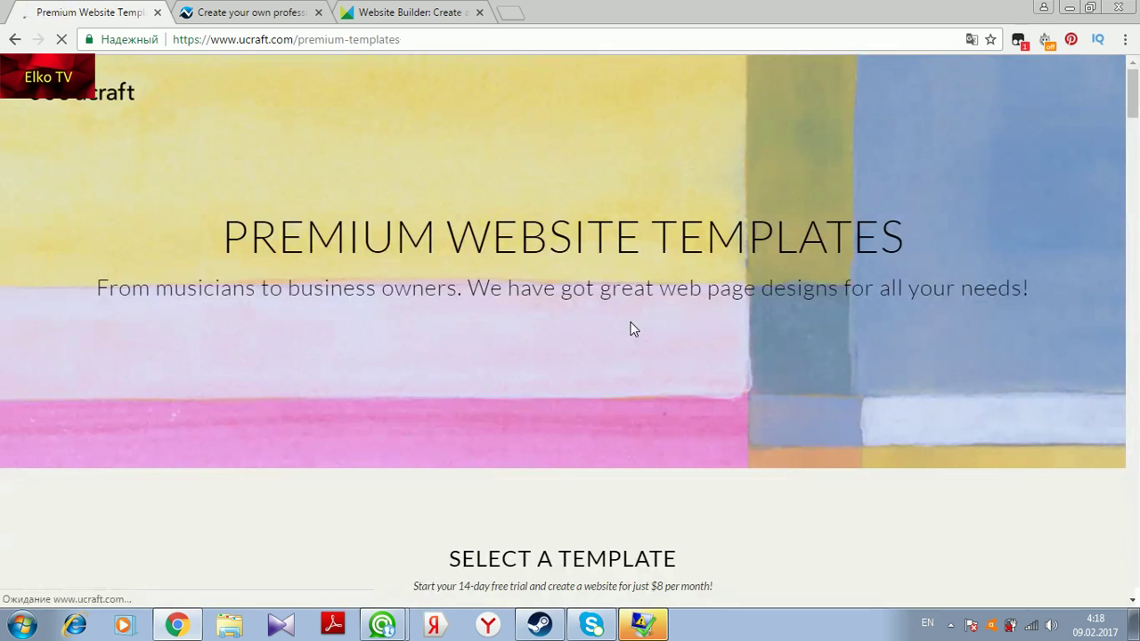
# Scroll the template grid while the BurgerBar website is being created.
pyautogui.scroll(-1, 632, 330)
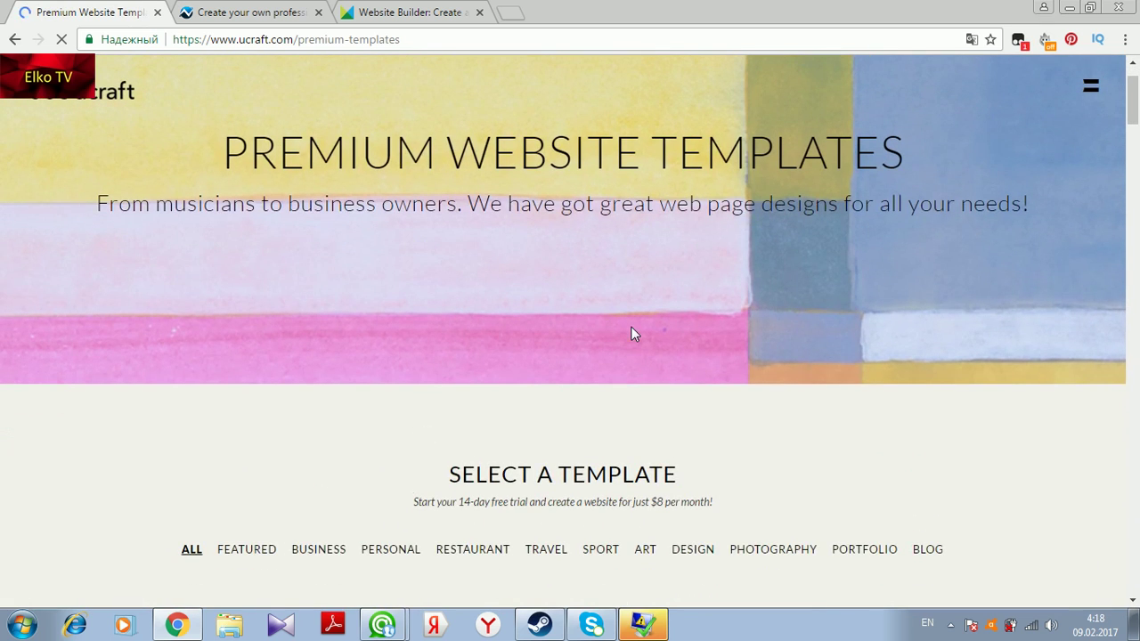
pyautogui.scroll(-3, 630, 329)
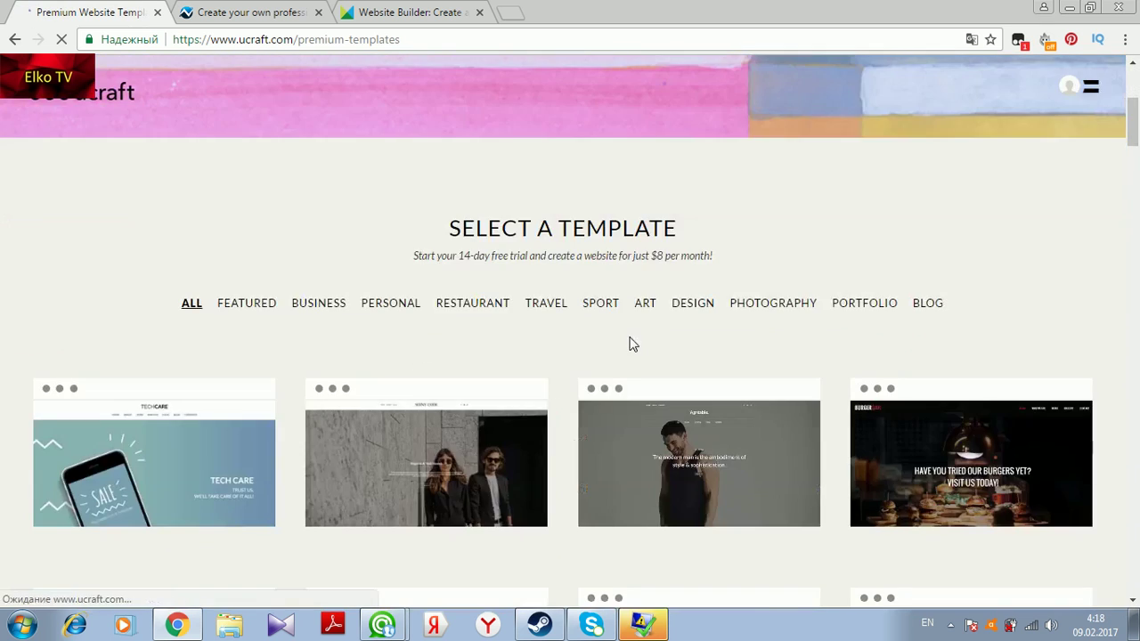
pyautogui.scroll(-3, 631, 344)
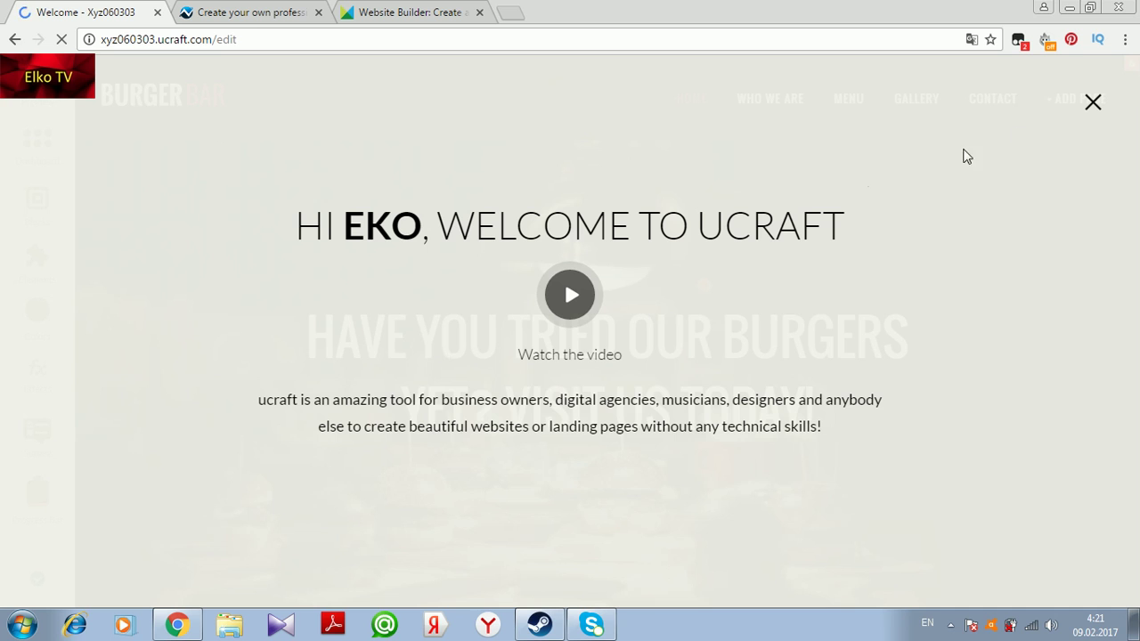
# Dismiss the builder's welcome overlay with its top-right X.
pyautogui.click(1092, 104)
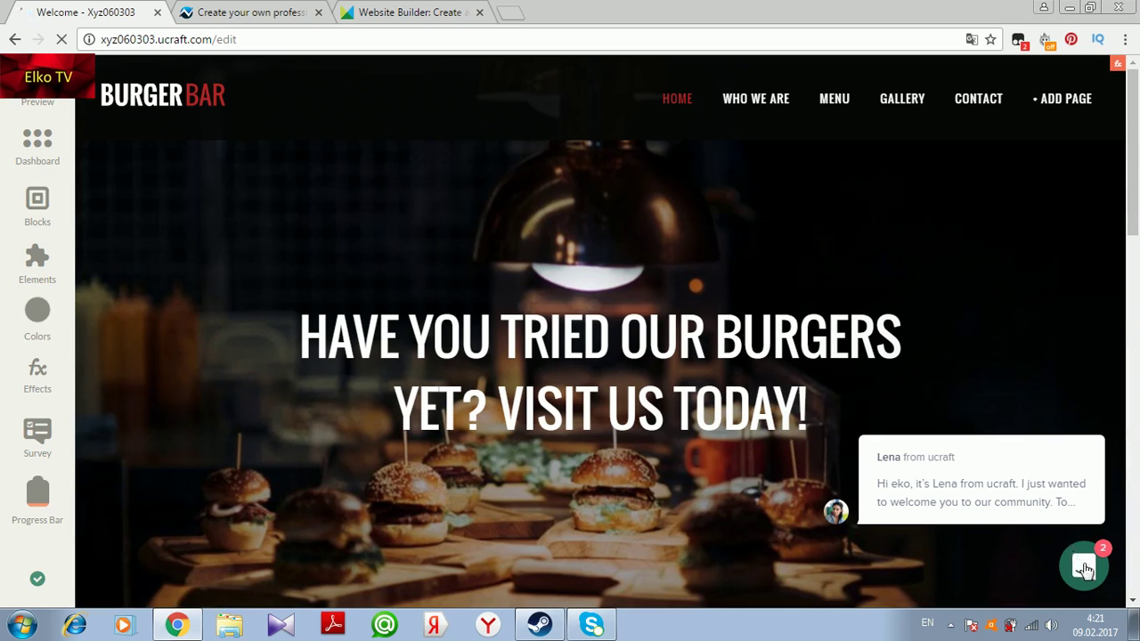
# Open Lena's welcome conversation in the support chat and focus its reply box.
pyautogui.click(1084, 570)
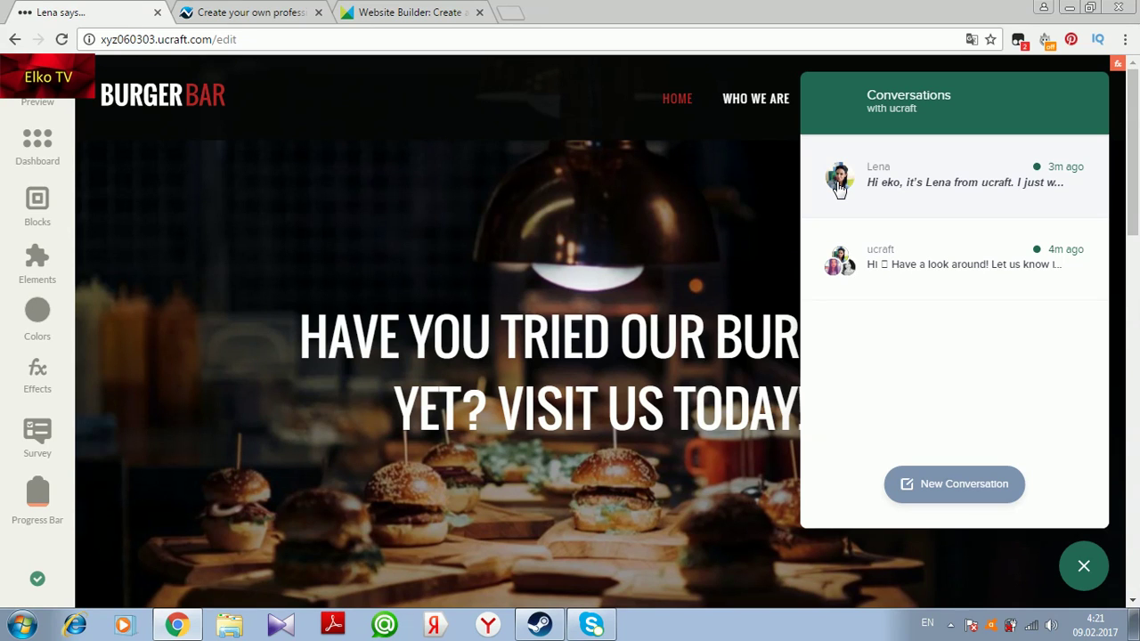
pyautogui.click(839, 185)
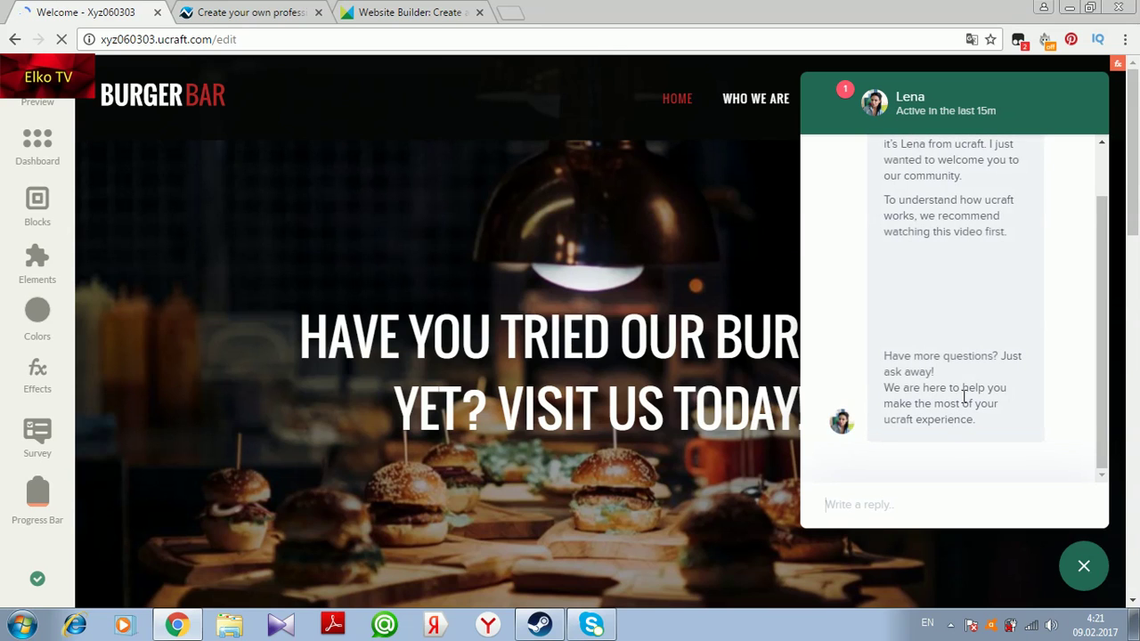
pyautogui.click(919, 504)
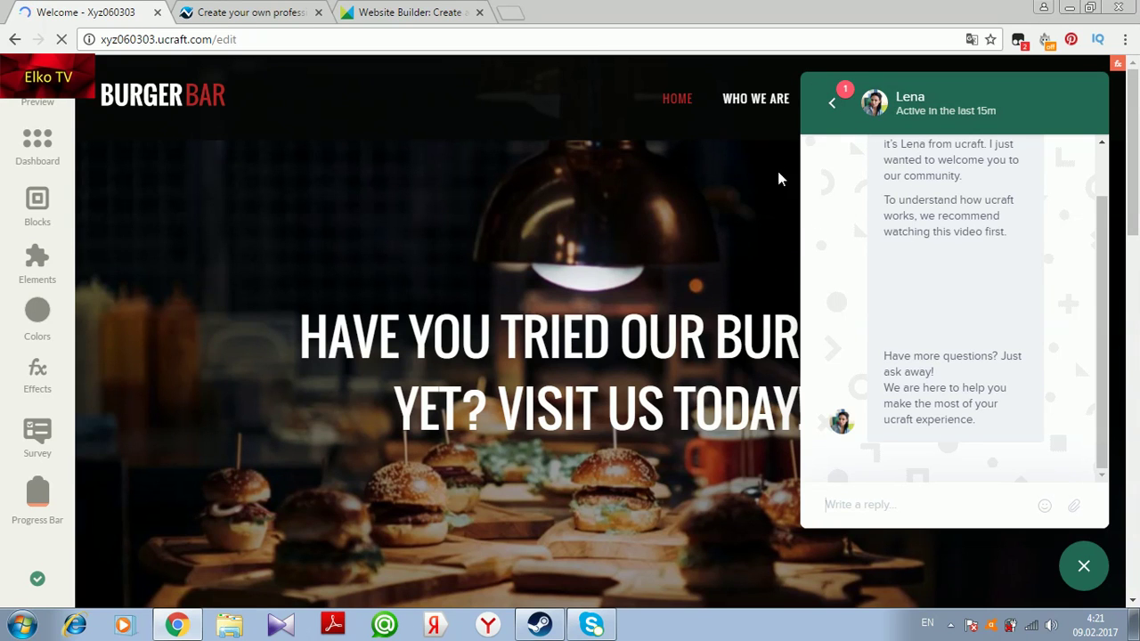
# Close the support chat with the round X button at bottom right.
pyautogui.click(1092, 575)
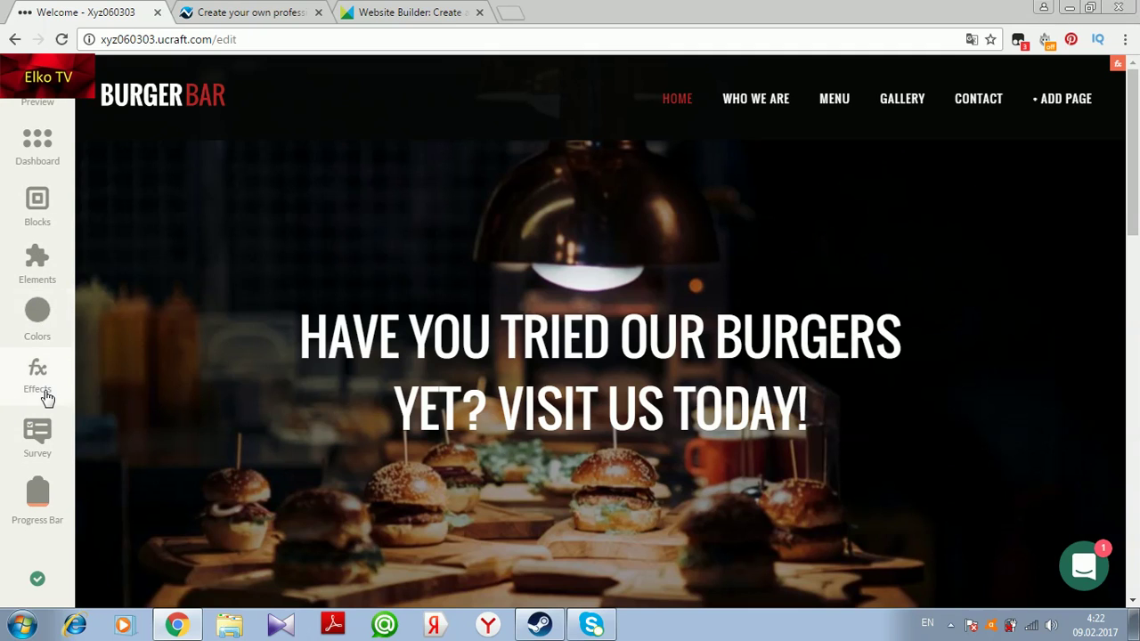
# Filter Blocks by 'title' and jump to the Sightseeing/Culinary/Wine Tour block.
pyautogui.click(36, 198)
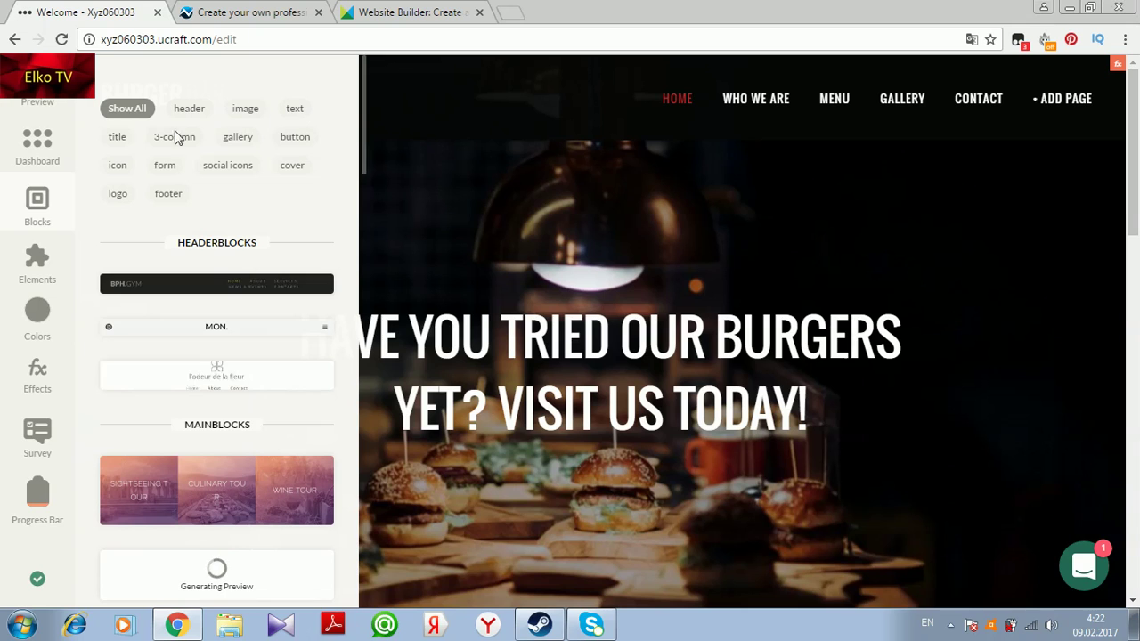
pyautogui.click(125, 141)
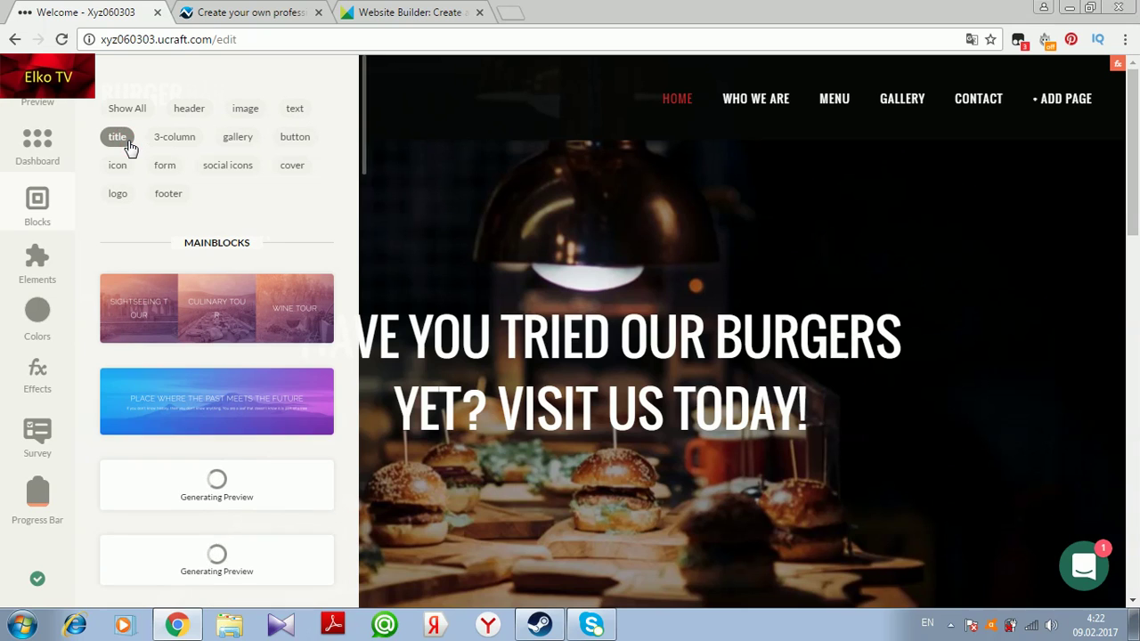
pyautogui.click(233, 308)
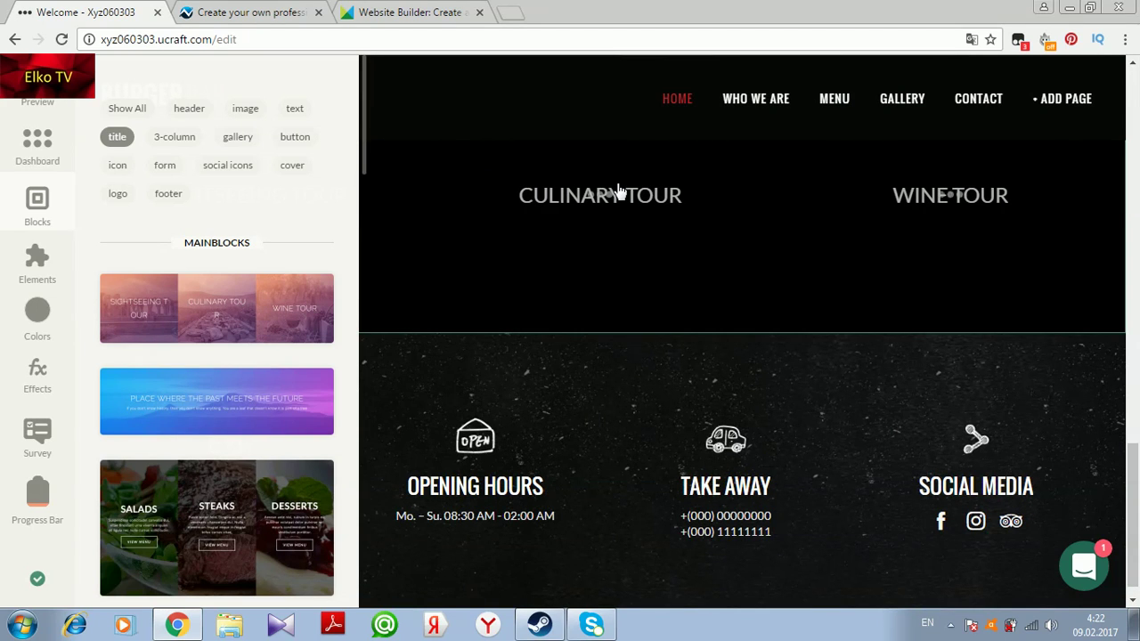
pyautogui.click(618, 189)
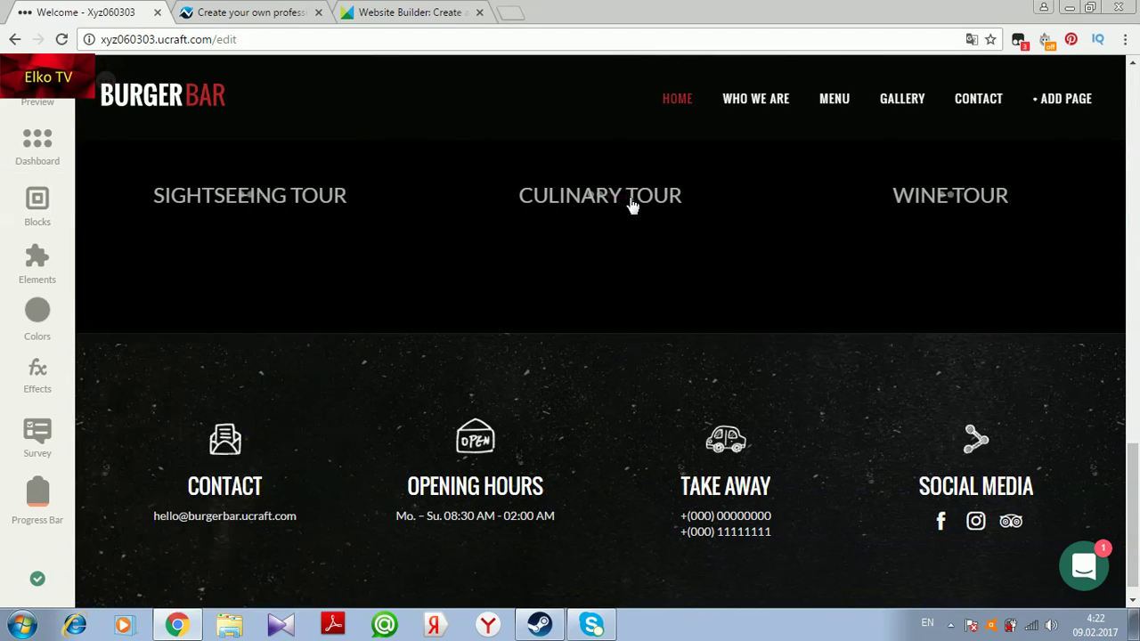
# Replace the CULINARY TOUR heading text with 'xyz0603'.
pyautogui.click(630, 204)
pyautogui.doubleClick(645, 199)
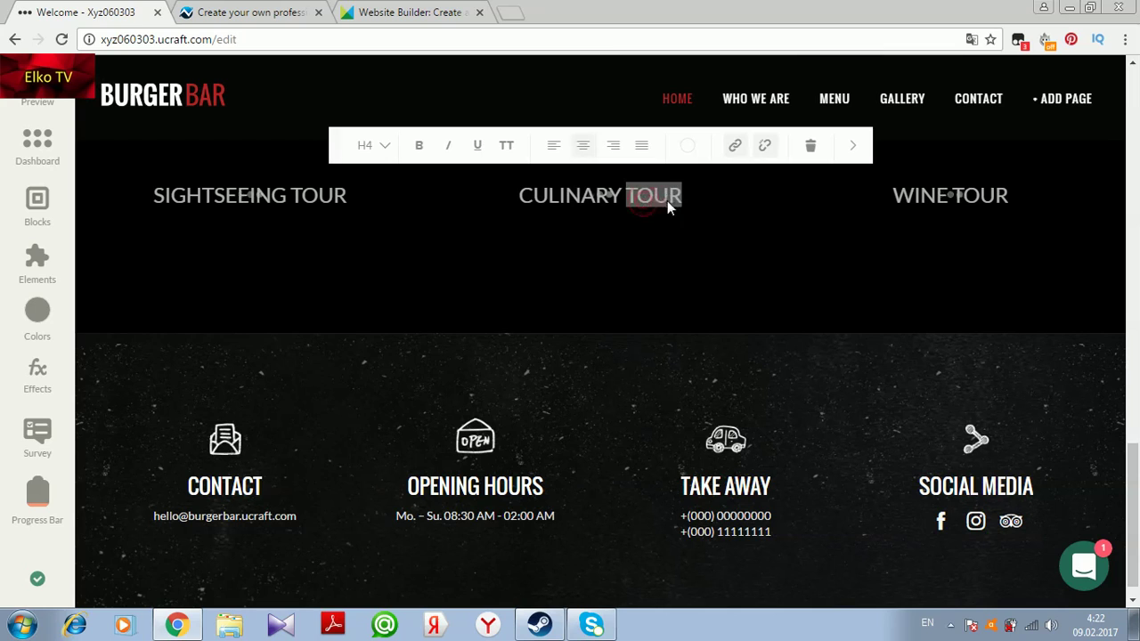
pyautogui.click(677, 203)
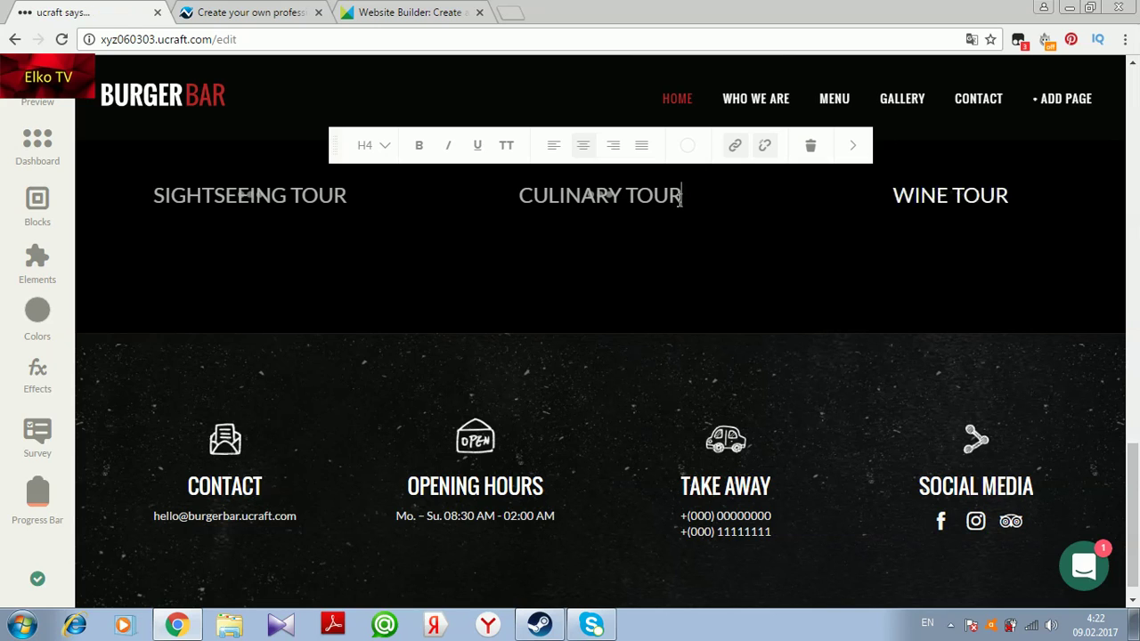
pyautogui.press('BackSpace')
pyautogui.press('BackSpace')
pyautogui.press('BackSpace')
pyautogui.press('BackSpace')
pyautogui.press('BackSpace')
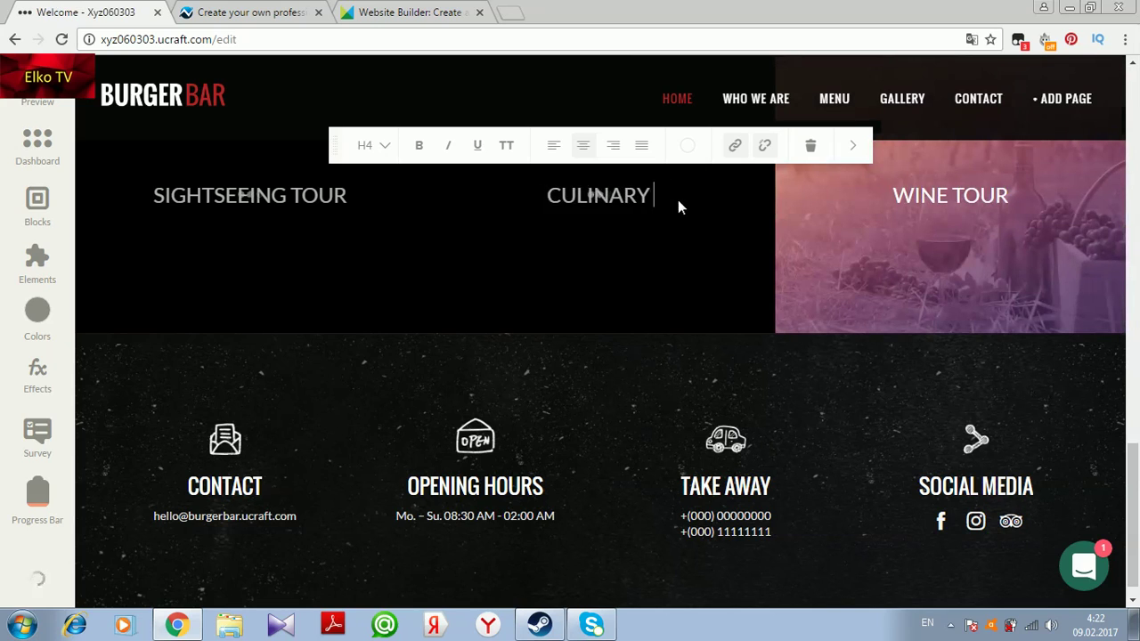
pyautogui.press('BackSpace')
pyautogui.press('BackSpace')
pyautogui.press('BackSpace')
pyautogui.press('BackSpace')
pyautogui.press('BackSpace')
pyautogui.press('BackSpace')
pyautogui.press('BackSpace')
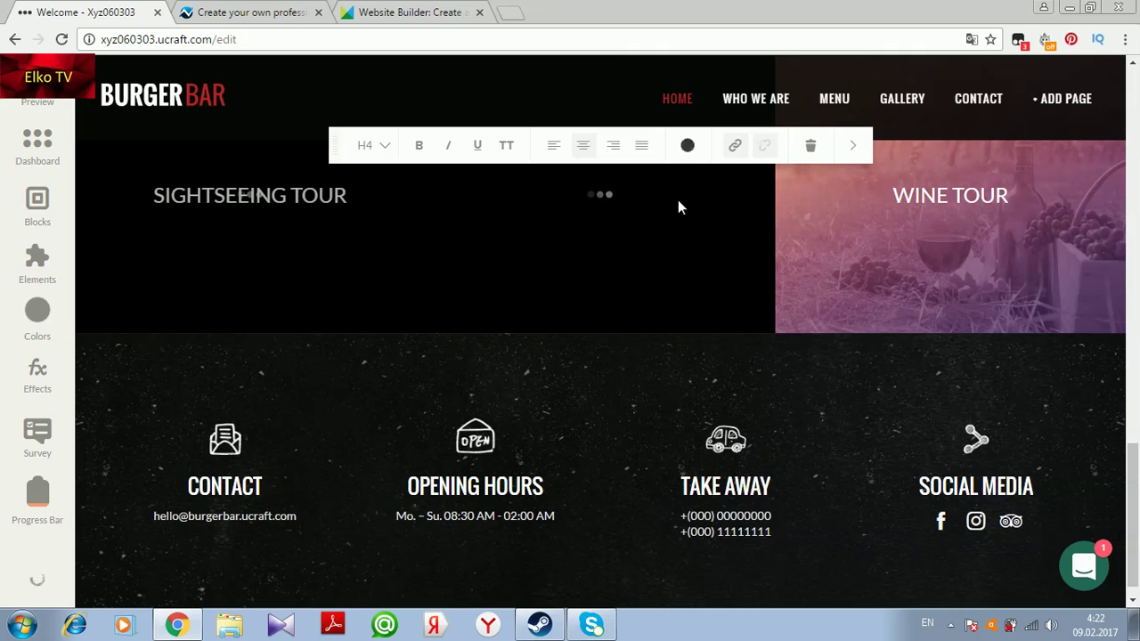
pyautogui.write('xyz')
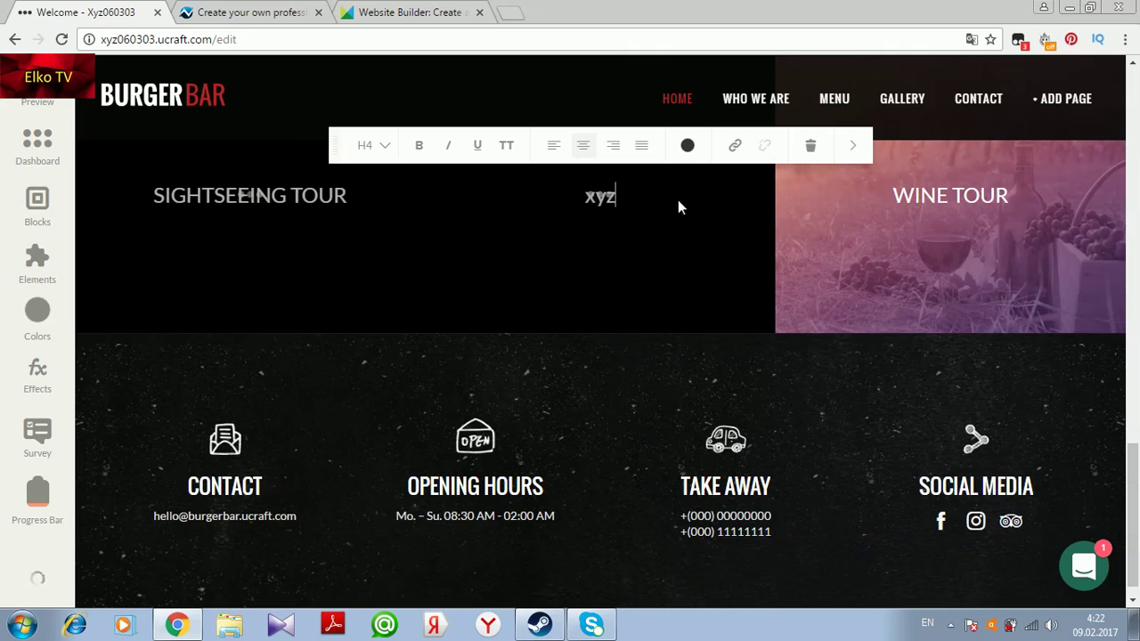
pyautogui.write('0603')
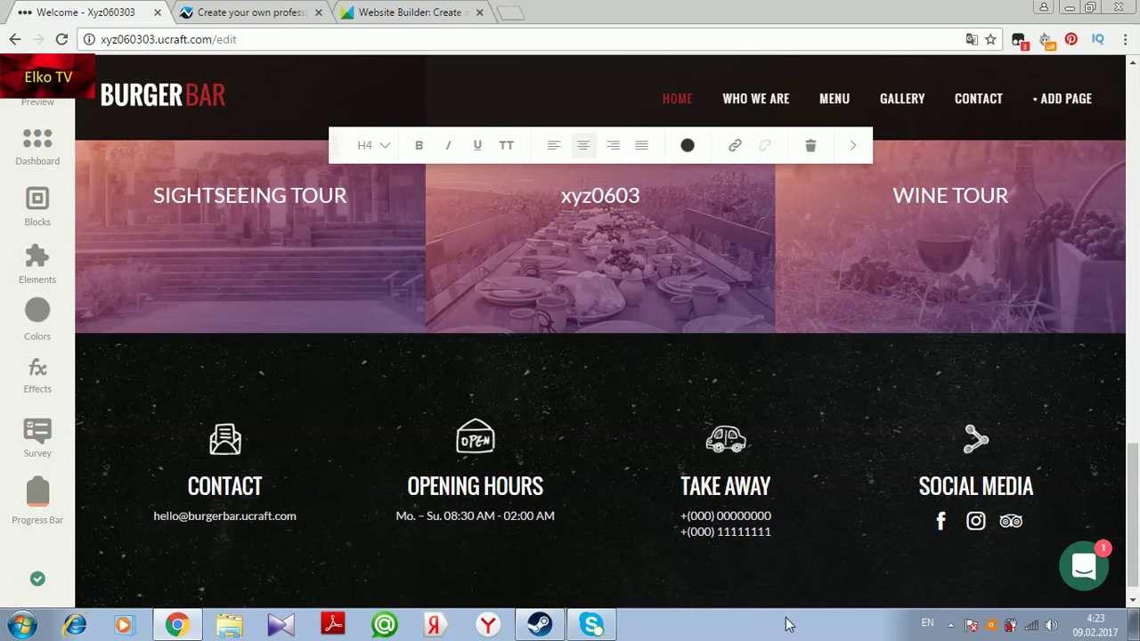
pyautogui.click(737, 527)
pyautogui.moveTo(739, 517)
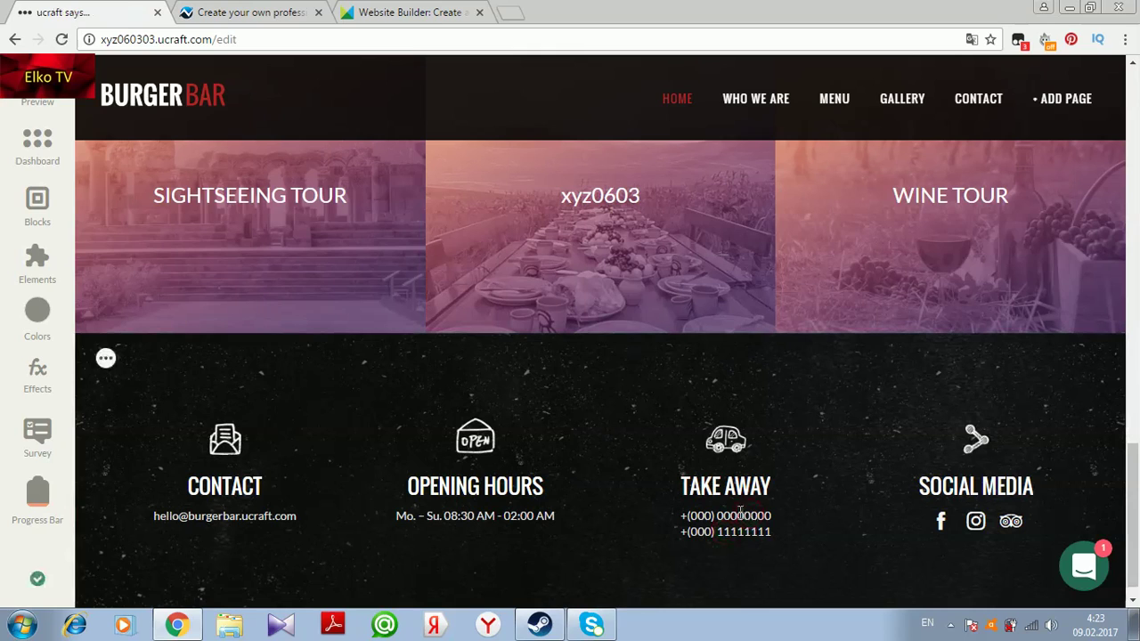
pyautogui.tripleClick(749, 514)
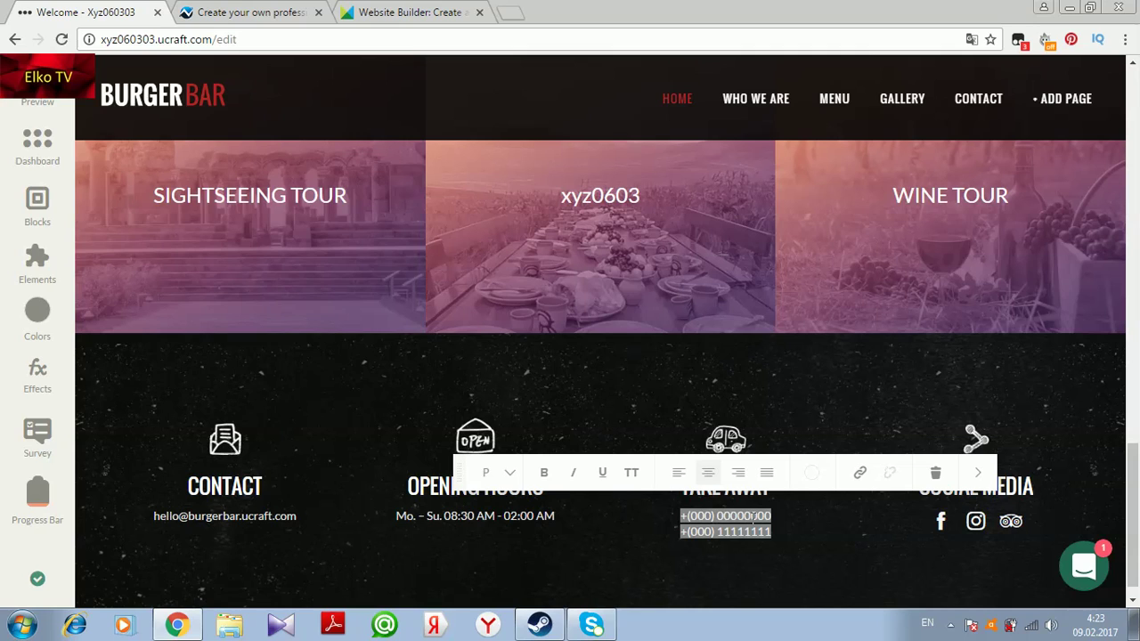
pyautogui.doubleClick(754, 516)
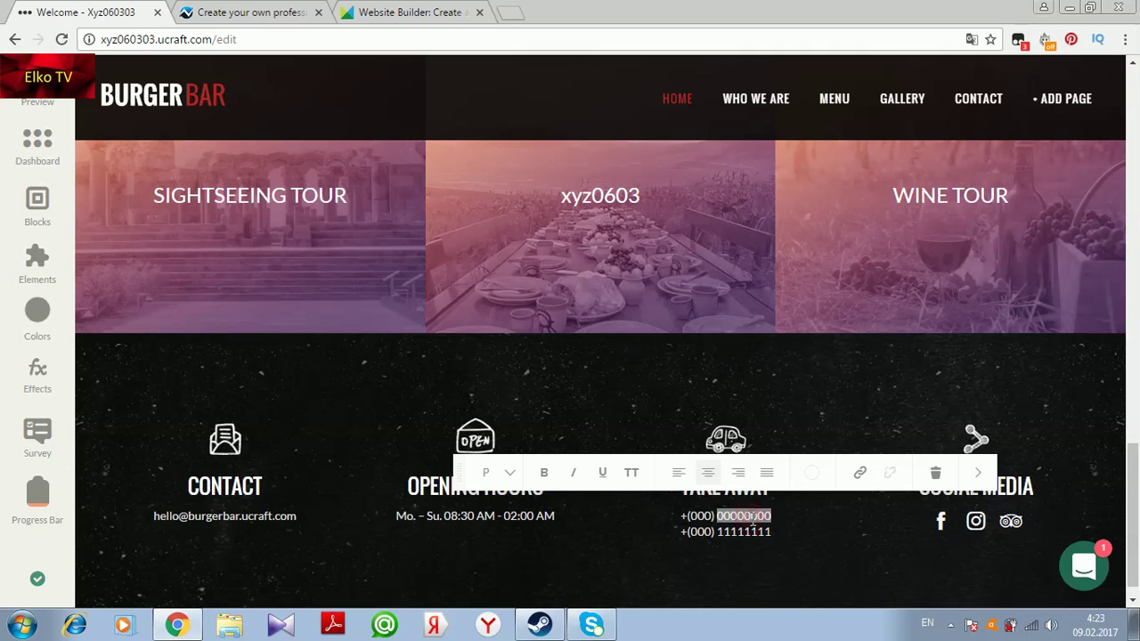
pyautogui.press('BackSpace')
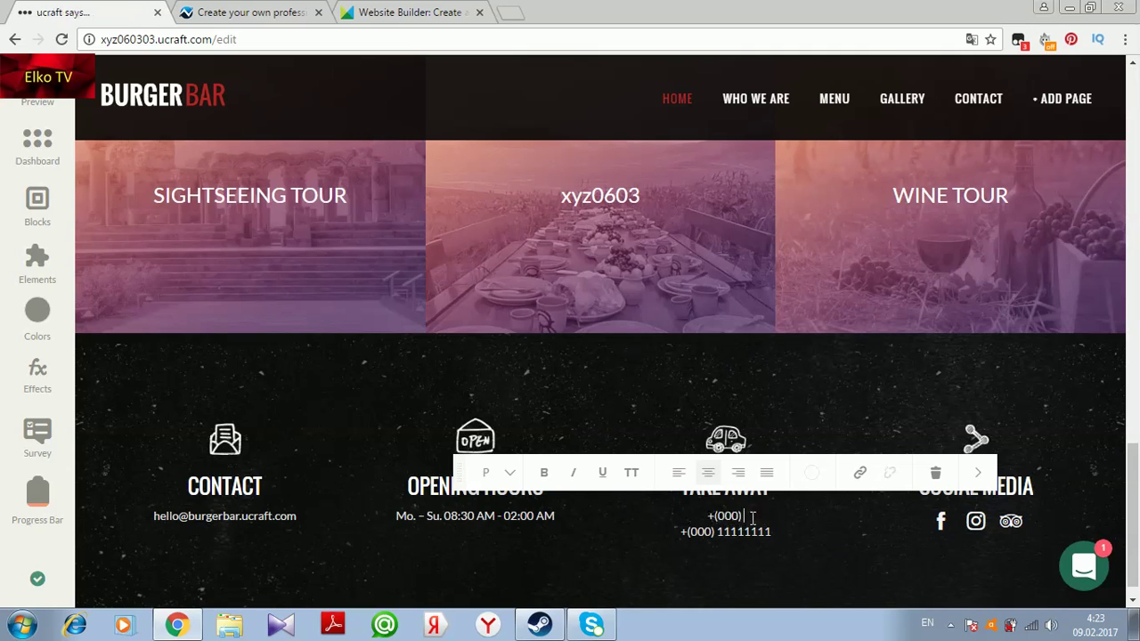
pyautogui.press('BackSpace')
pyautogui.press('BackSpace')
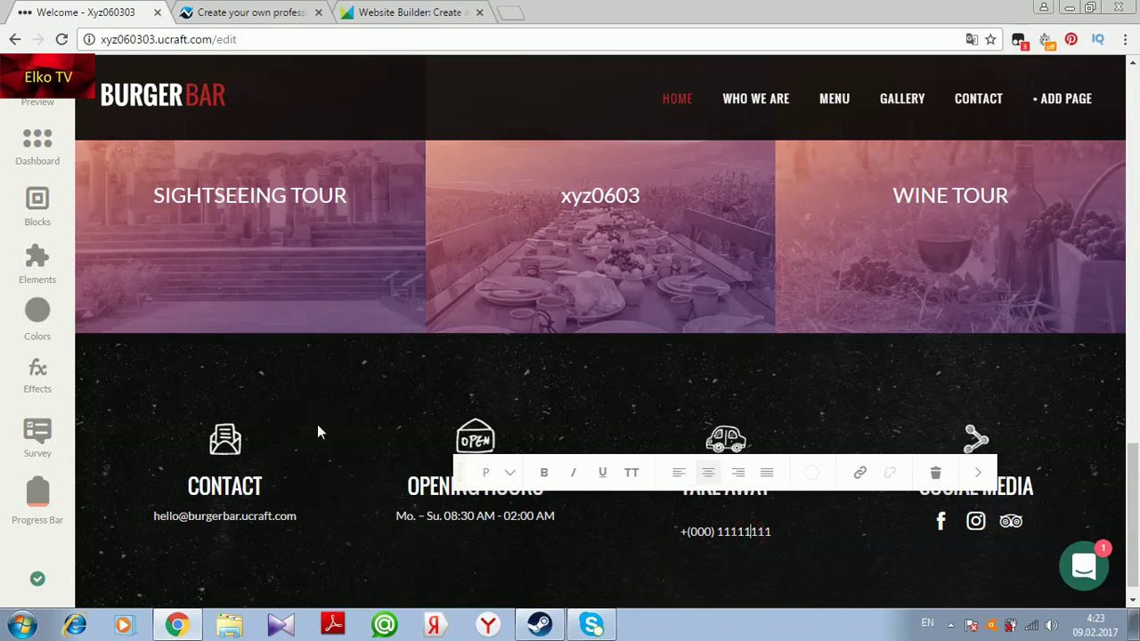
pyautogui.scroll(4, 318, 431)
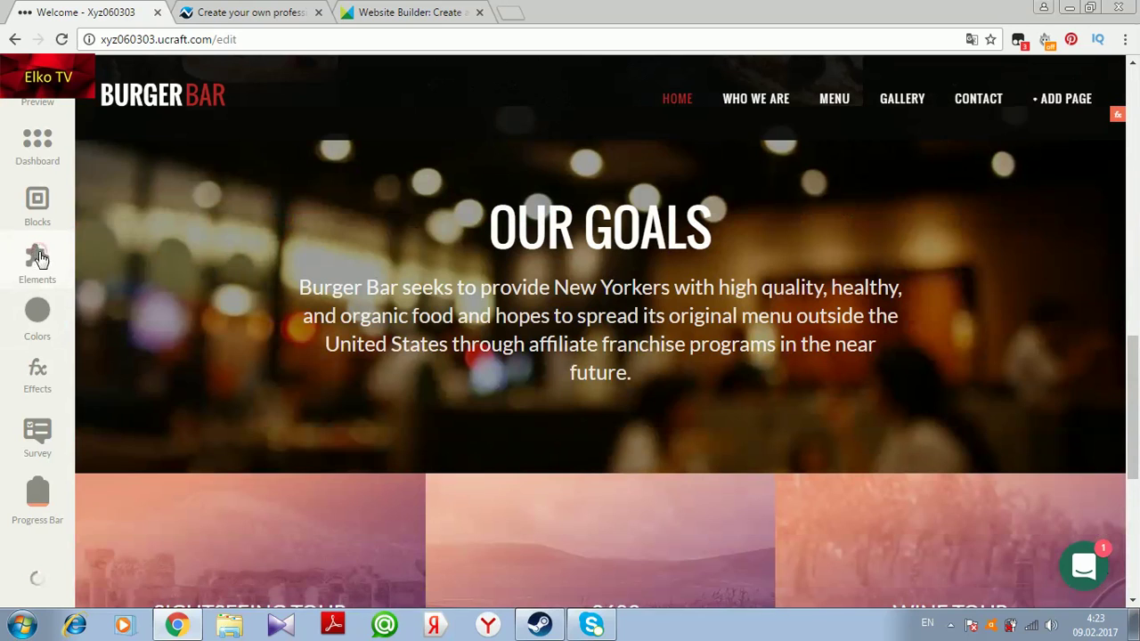
# Browse the Elements list, then bring up the Effects choices with Fade In and Parallax.
pyautogui.click(39, 257)
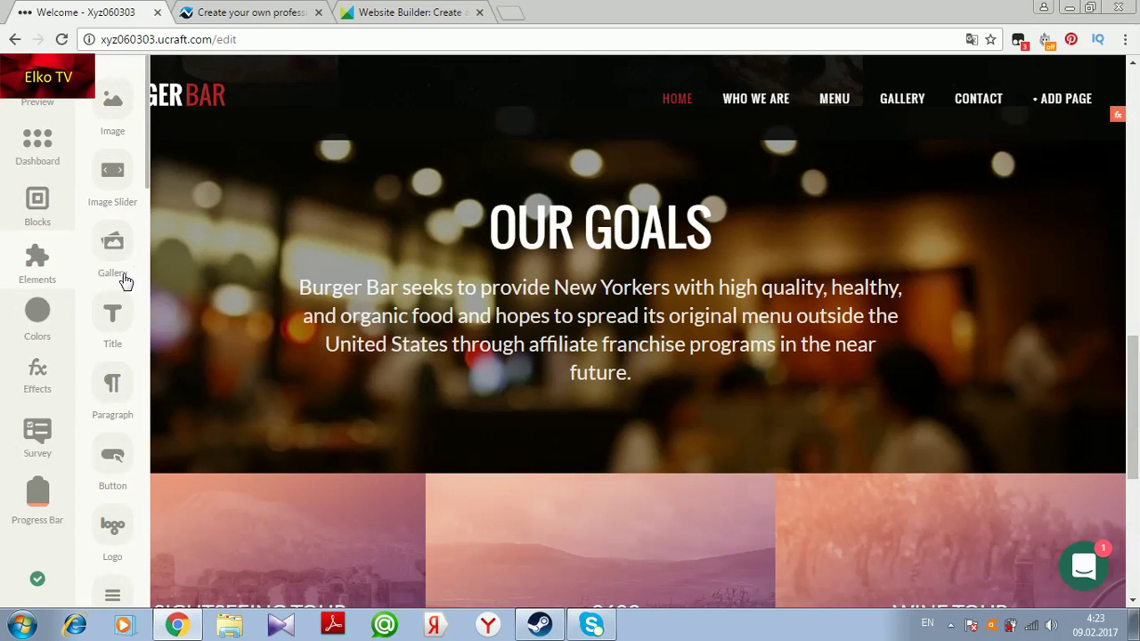
pyautogui.scroll(-3, 120, 349)
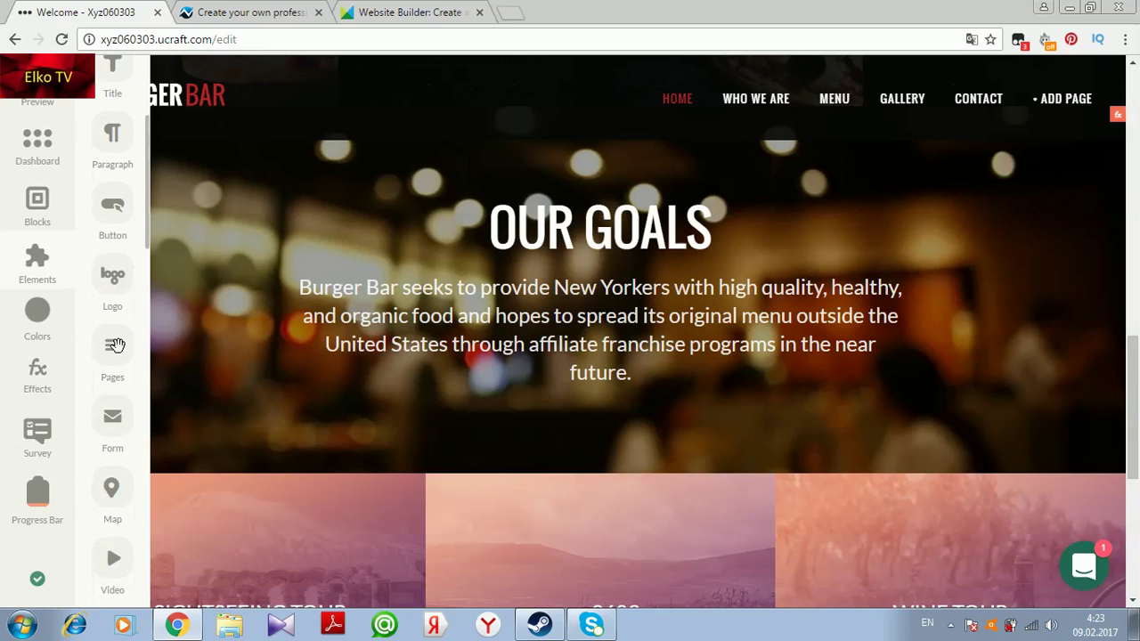
pyautogui.scroll(-2, 119, 352)
pyautogui.scroll(1, 123, 305)
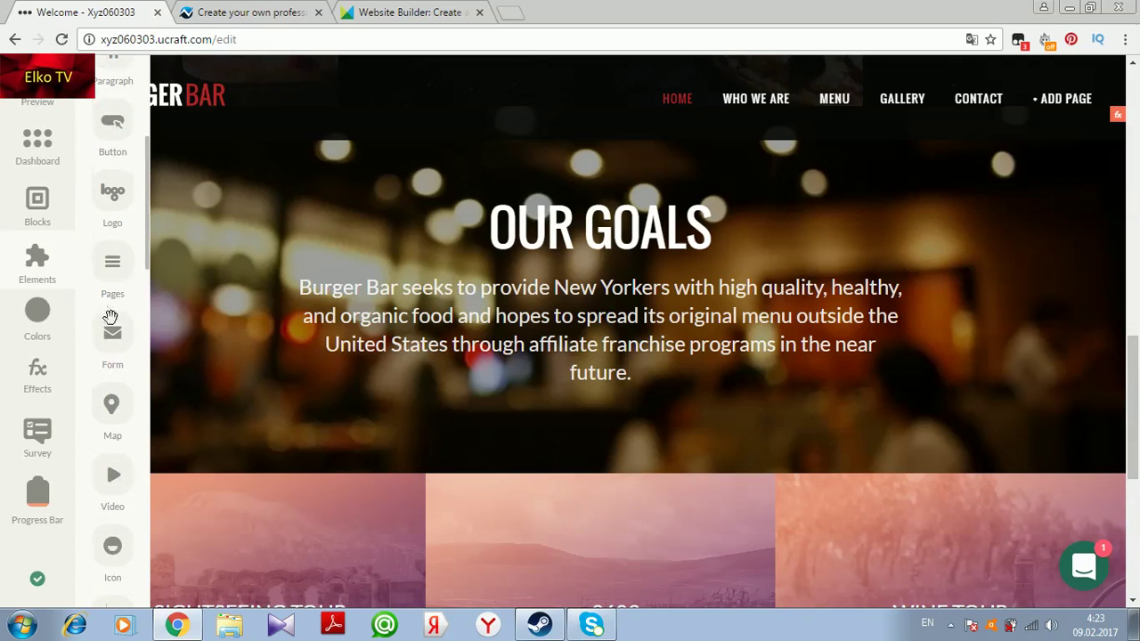
pyautogui.click(53, 360)
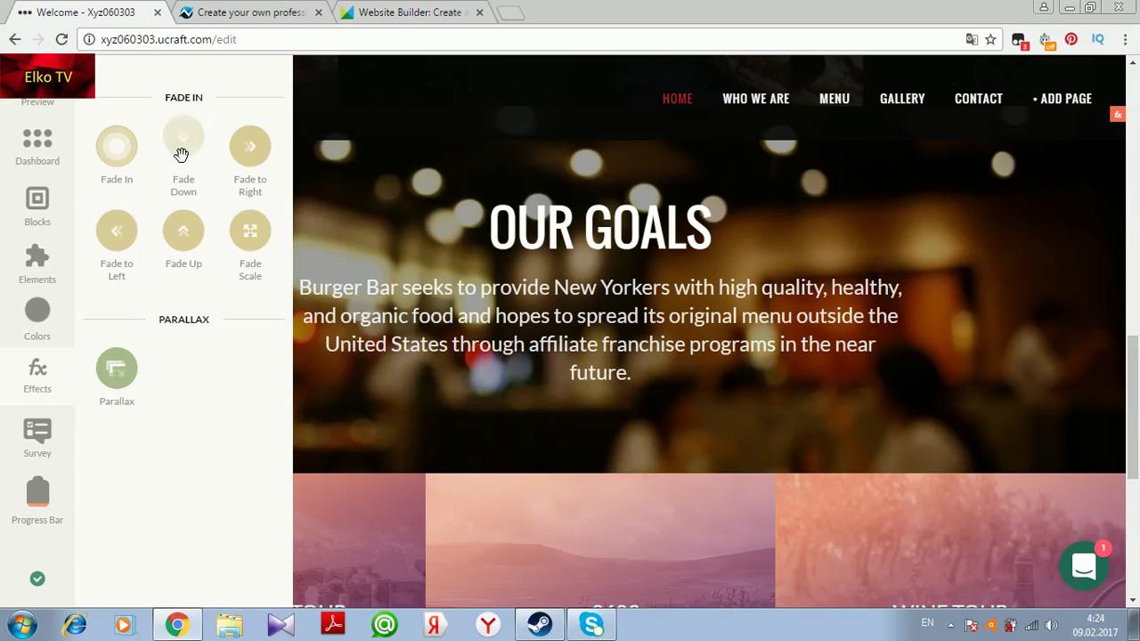
# Close the Effects panel and scroll up to the burgers section.
pyautogui.click(382, 189)
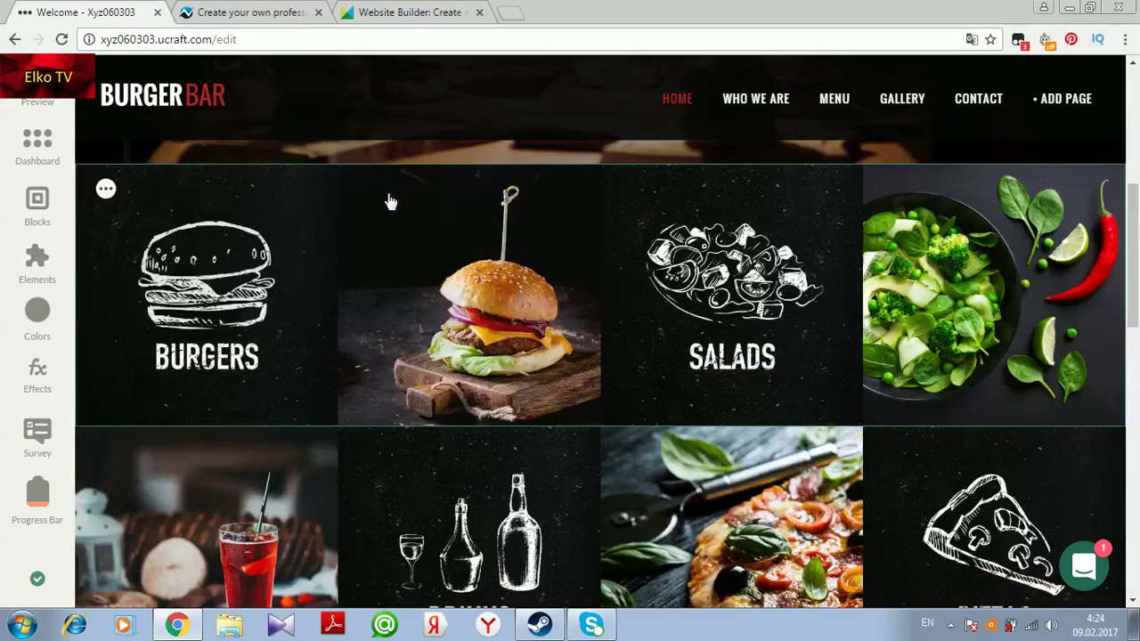
pyautogui.scroll(5, 389, 202)
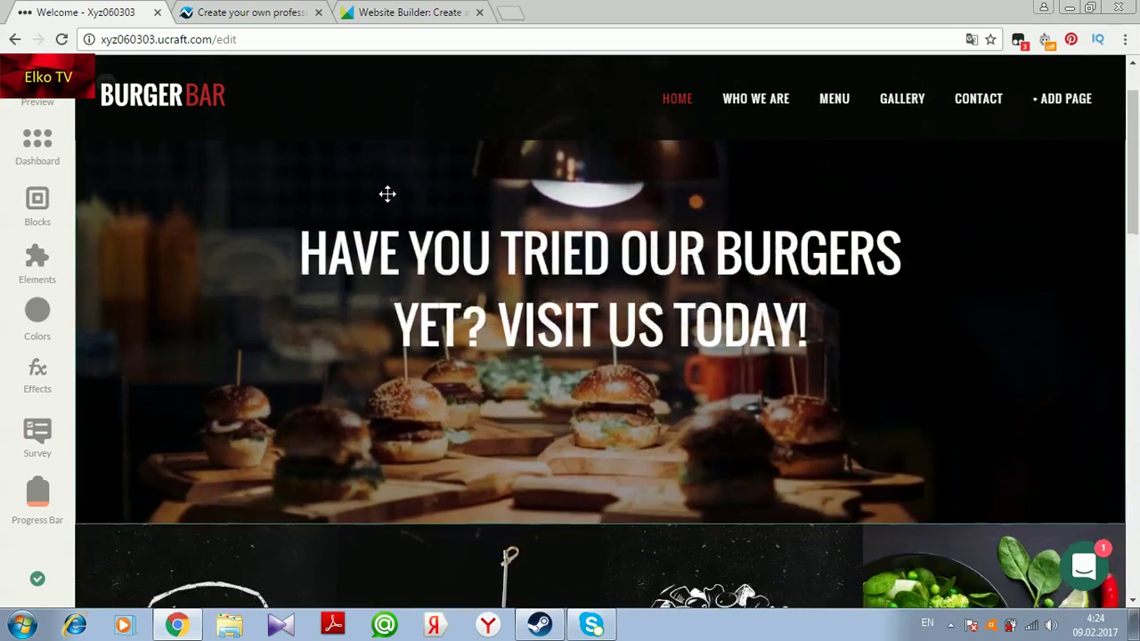
pyautogui.scroll(-5, 388, 194)
pyautogui.scroll(-2, 388, 197)
pyautogui.scroll(-4, 388, 199)
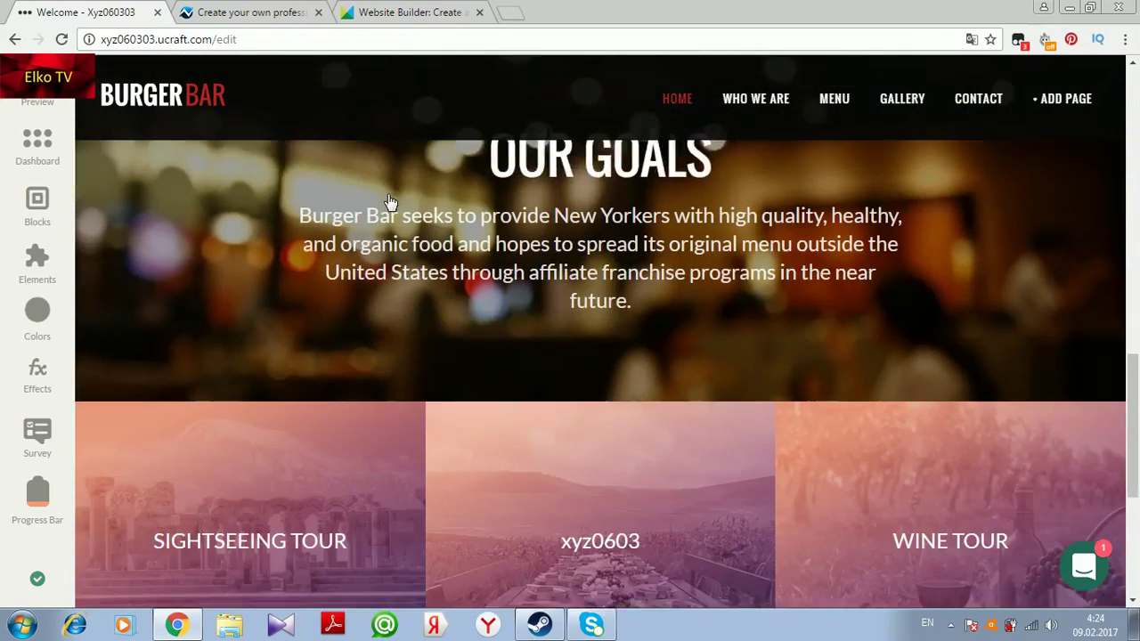
pyautogui.scroll(-1, 356, 214)
pyautogui.scroll(2, 326, 229)
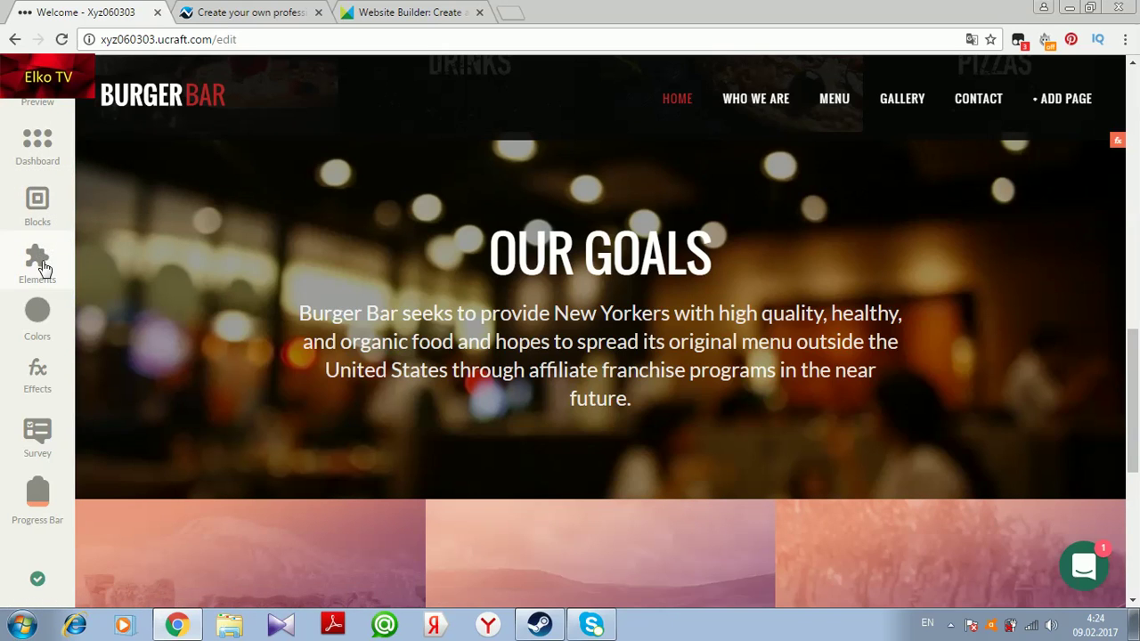
pyautogui.click(38, 313)
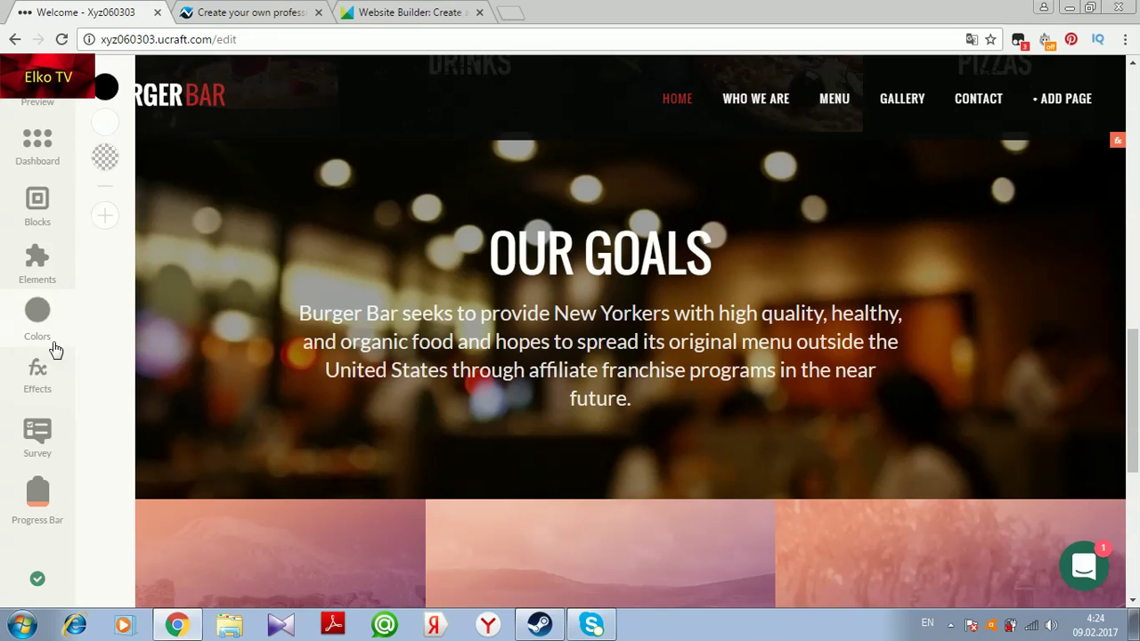
pyautogui.click(37, 315)
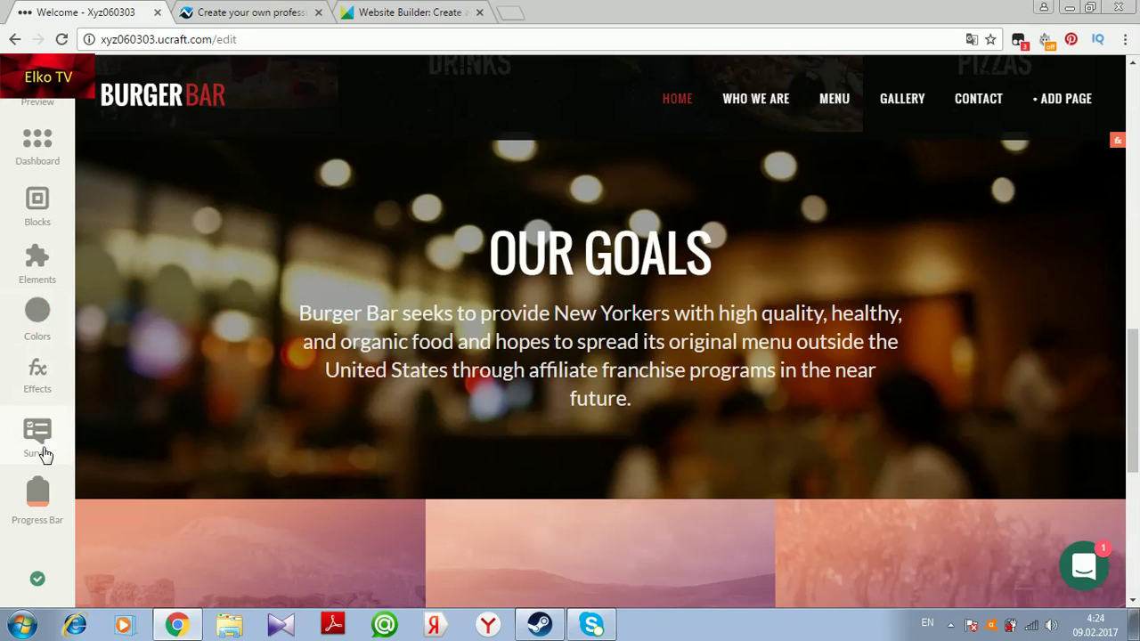
pyautogui.click(40, 508)
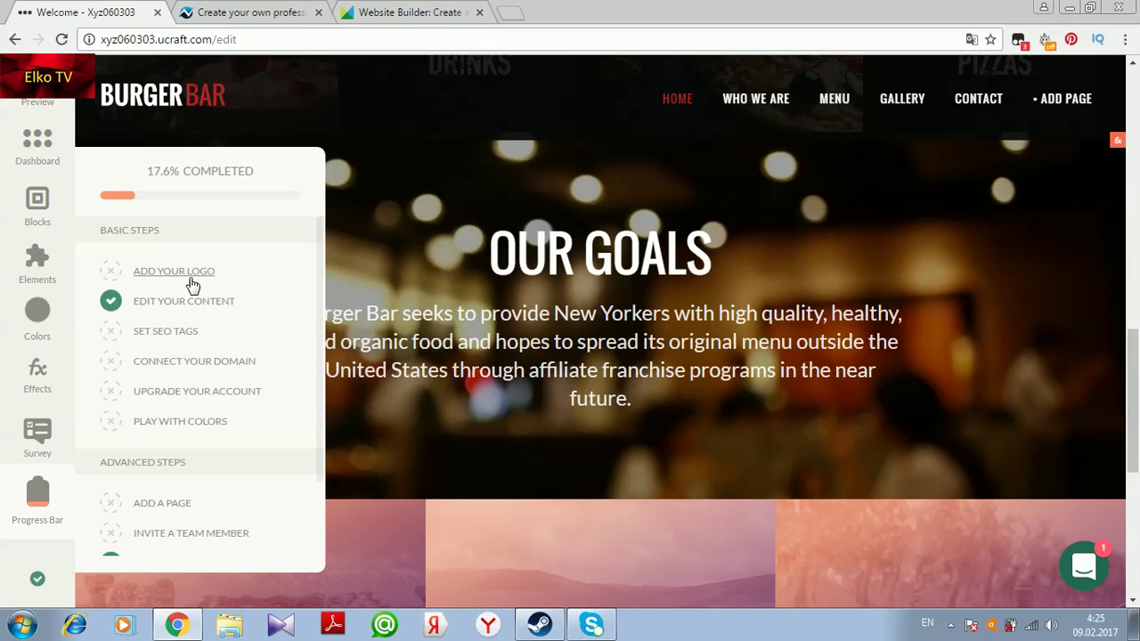
pyautogui.scroll(-2, 187, 372)
pyautogui.scroll(2, 185, 363)
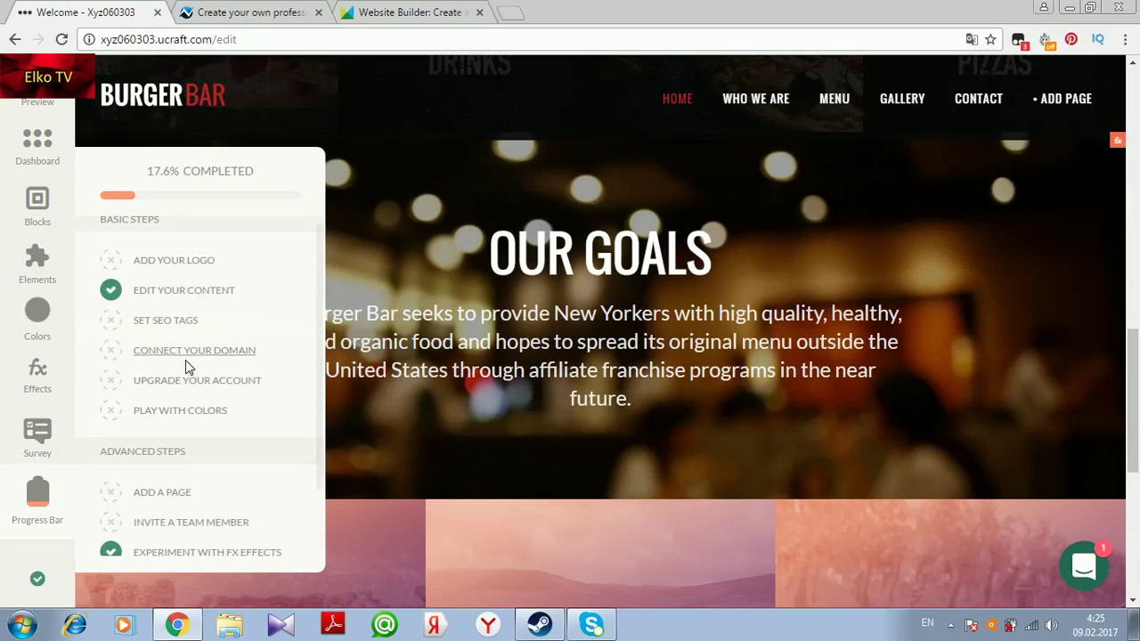
pyautogui.scroll(-2, 185, 363)
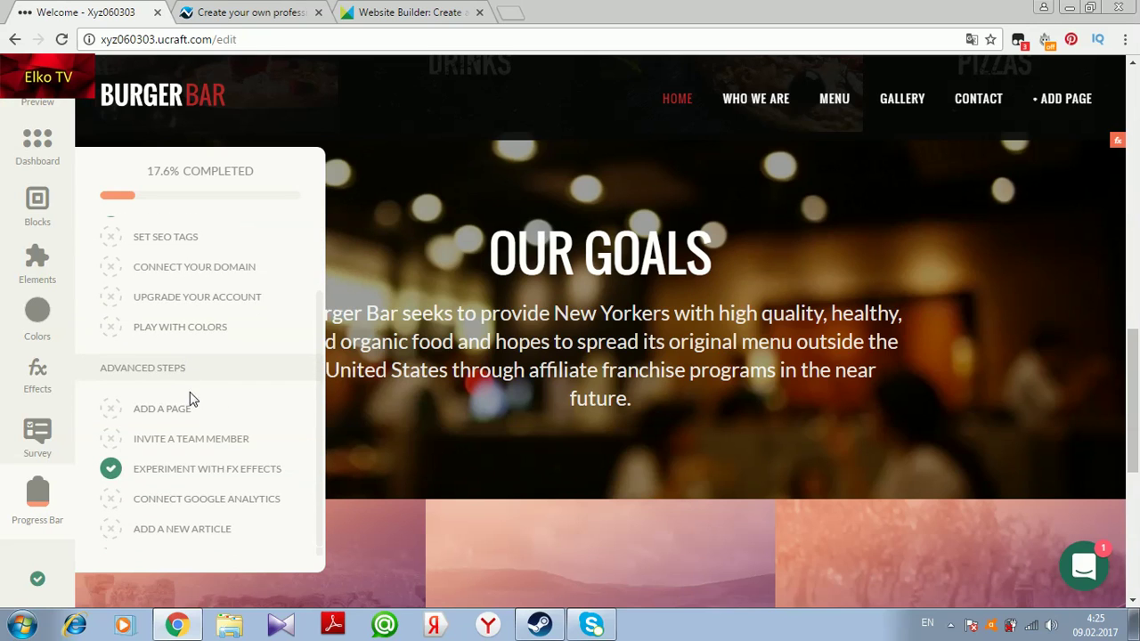
pyautogui.scroll(2, 190, 396)
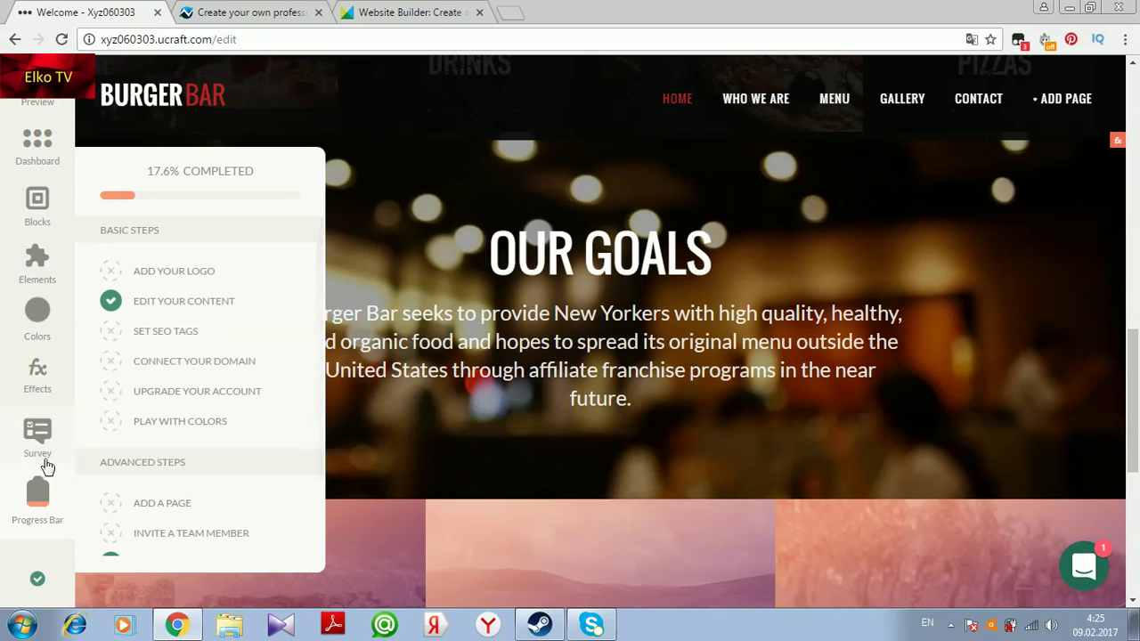
pyautogui.click(38, 503)
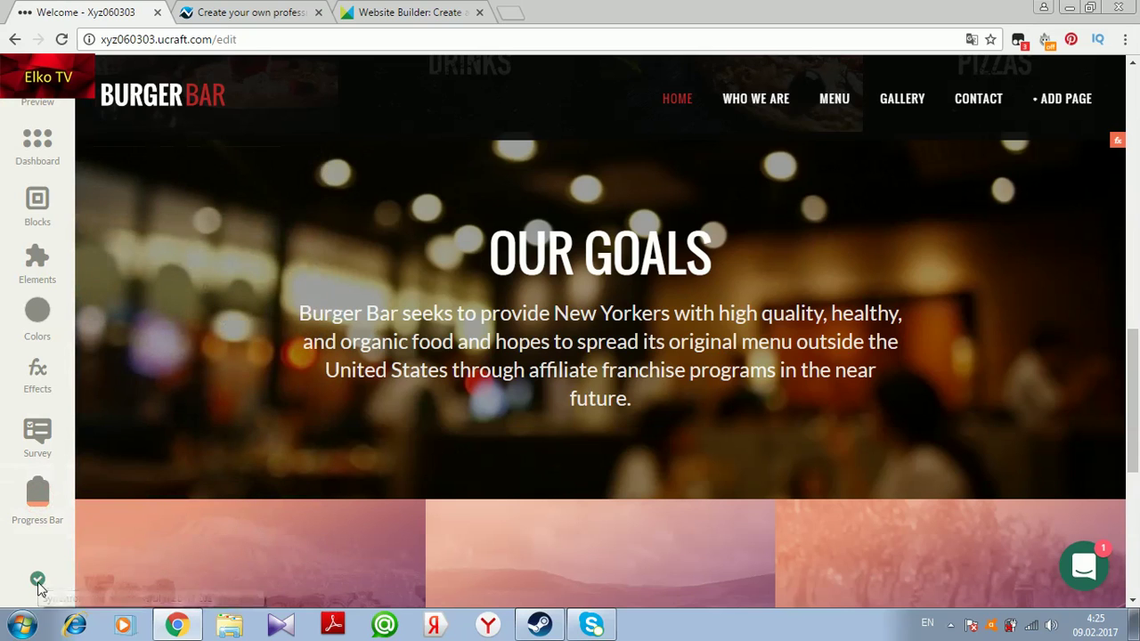
pyautogui.click(38, 579)
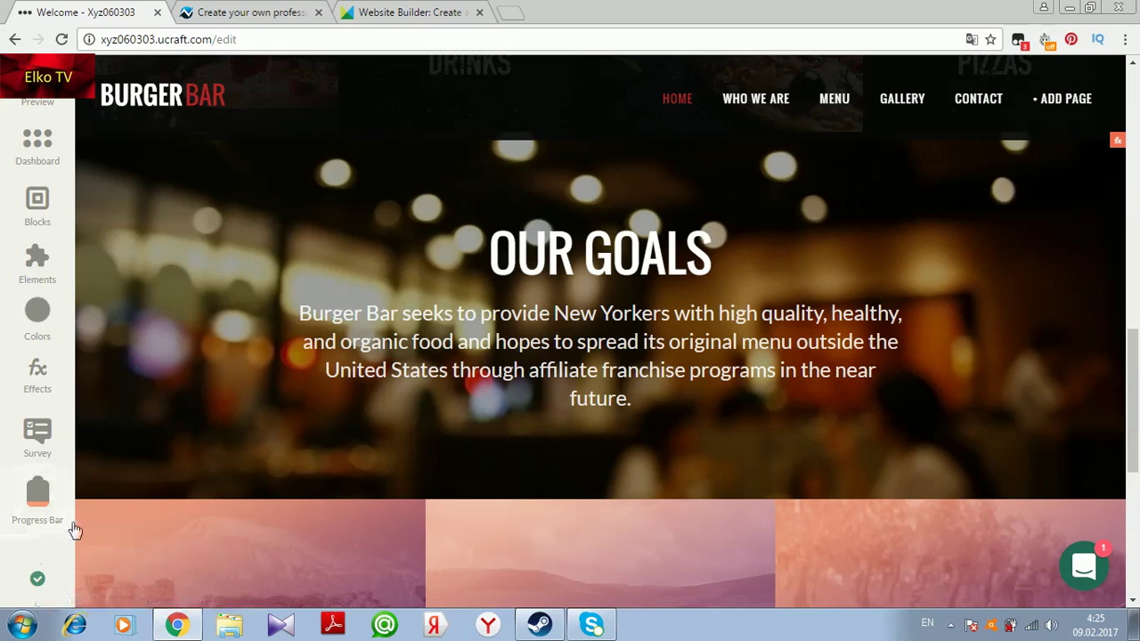
pyautogui.moveTo(600, 318)
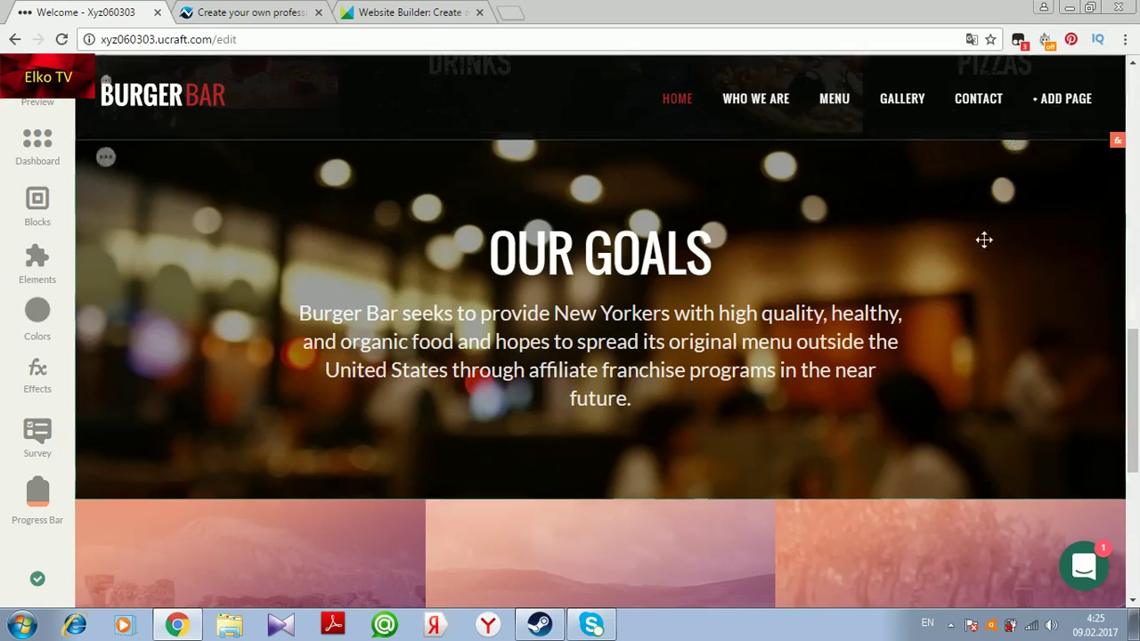
pyautogui.scroll(2, 984, 249)
pyautogui.scroll(3, 985, 259)
pyautogui.scroll(7, 985, 257)
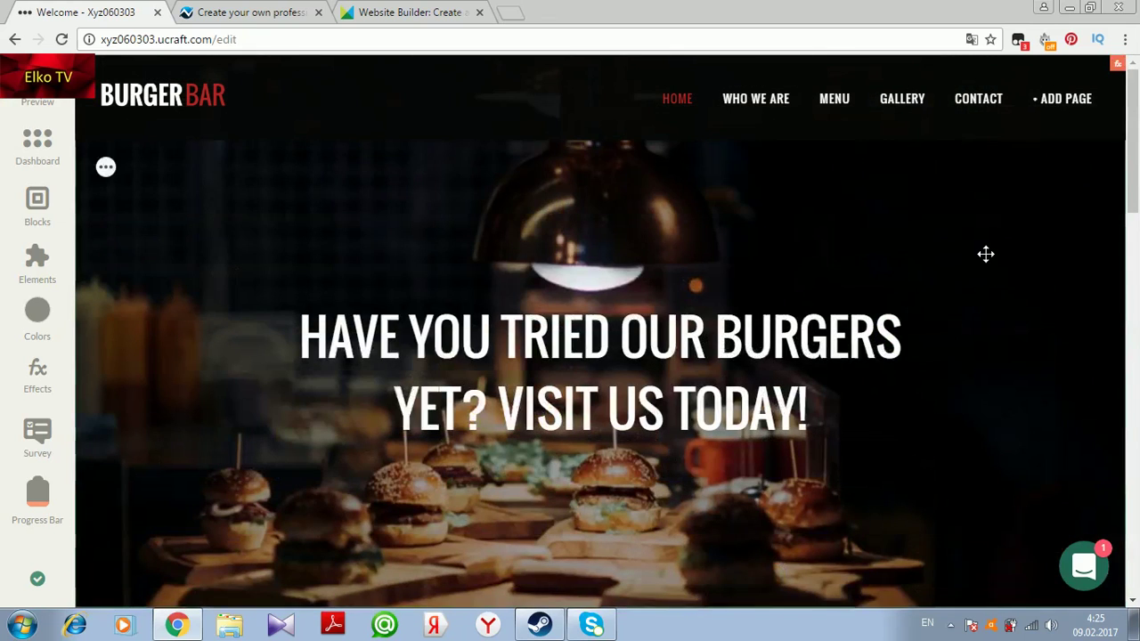